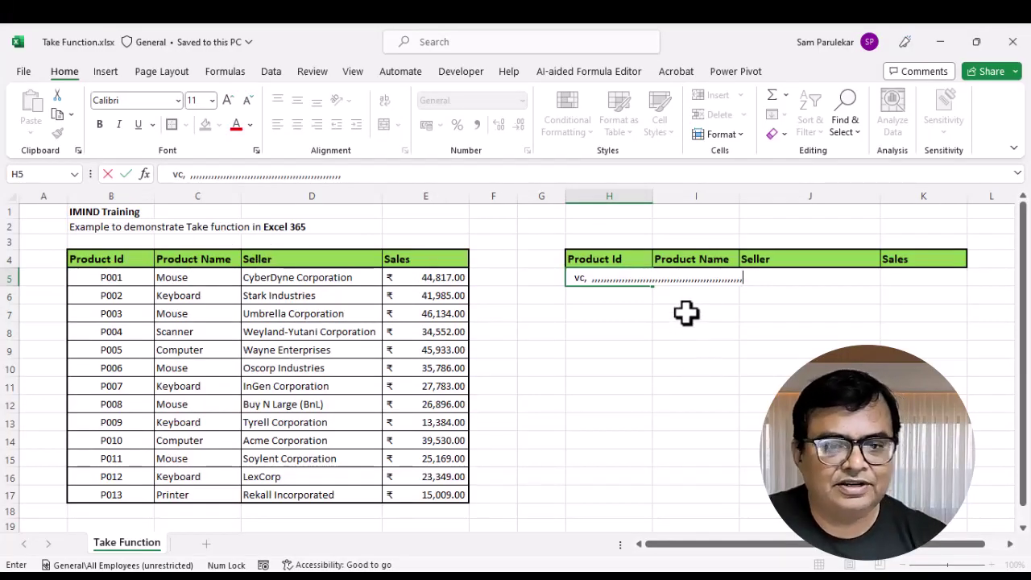
# Cancel the accidental entry in H5 so the output area under the headers stays empty
pyautogui.press('Escape')
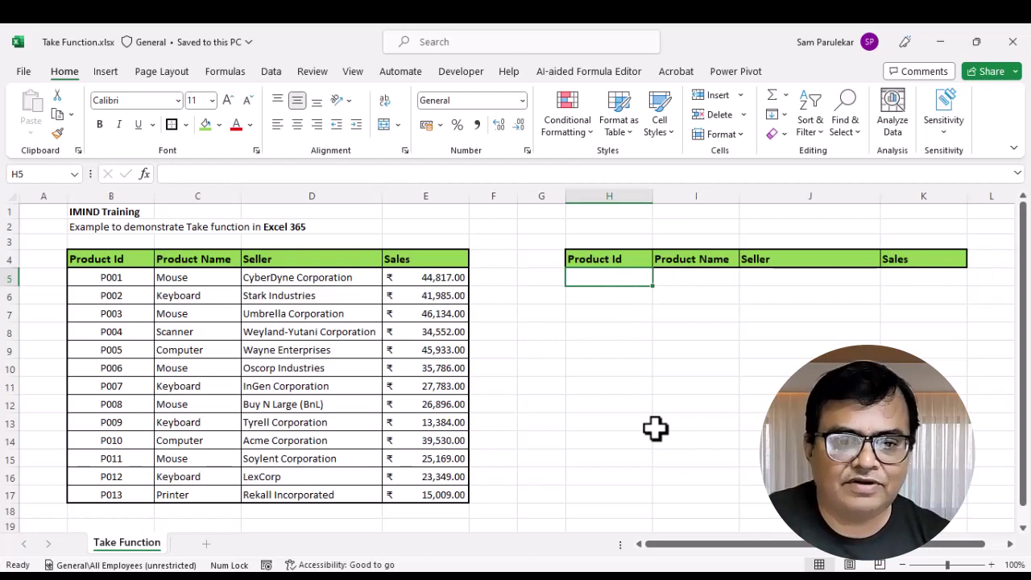
# Enter =TAKE(B5:E17,3) in H5 to spill products P001 to P003
pyautogui.write('=tak')
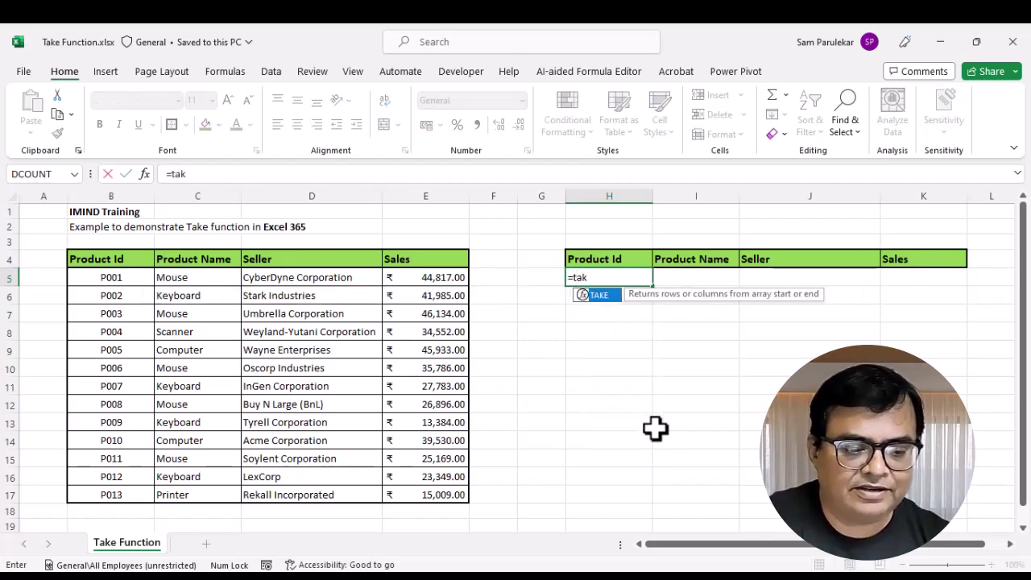
pyautogui.write('e(')
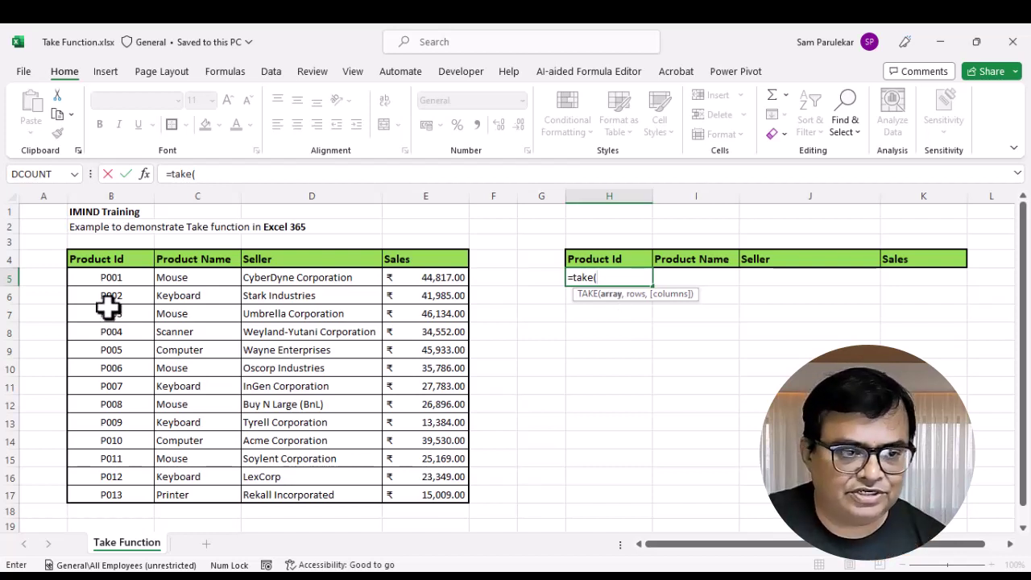
pyautogui.click(124, 278)
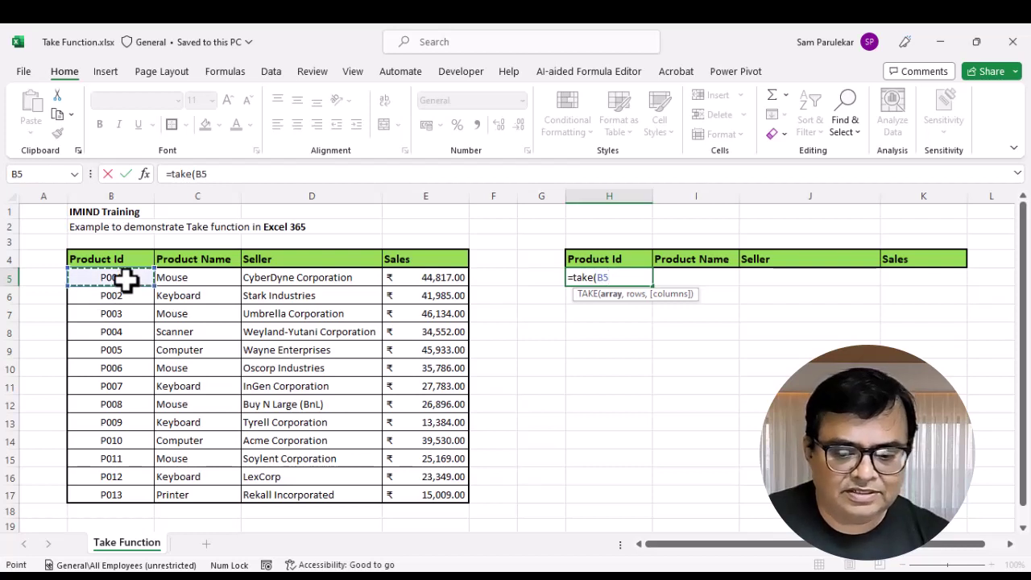
pyautogui.hotkey('ctrl', 'shift', 'Down')
pyautogui.hotkey('ctrl', 'shift', 'Right')
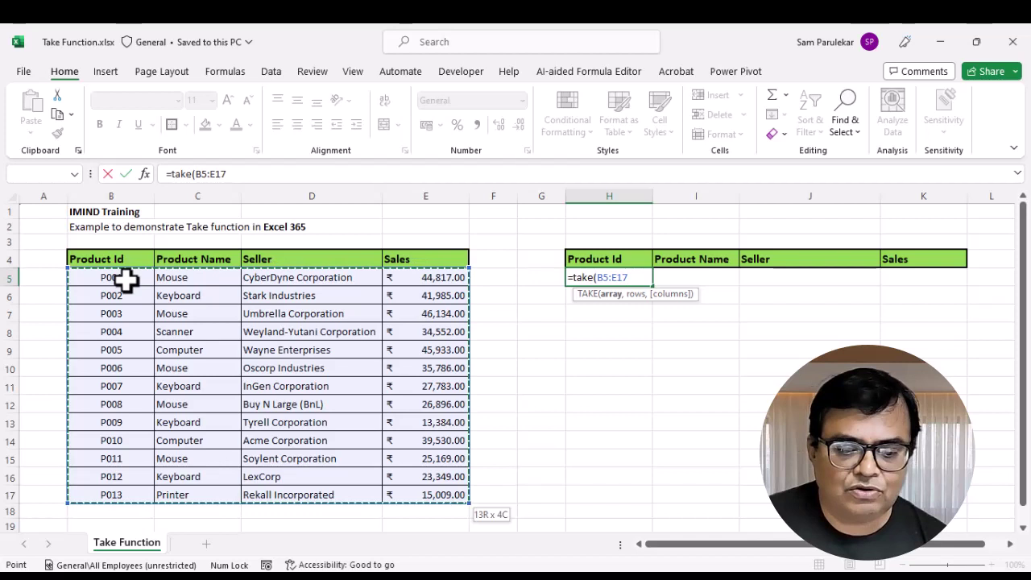
pyautogui.write(',')
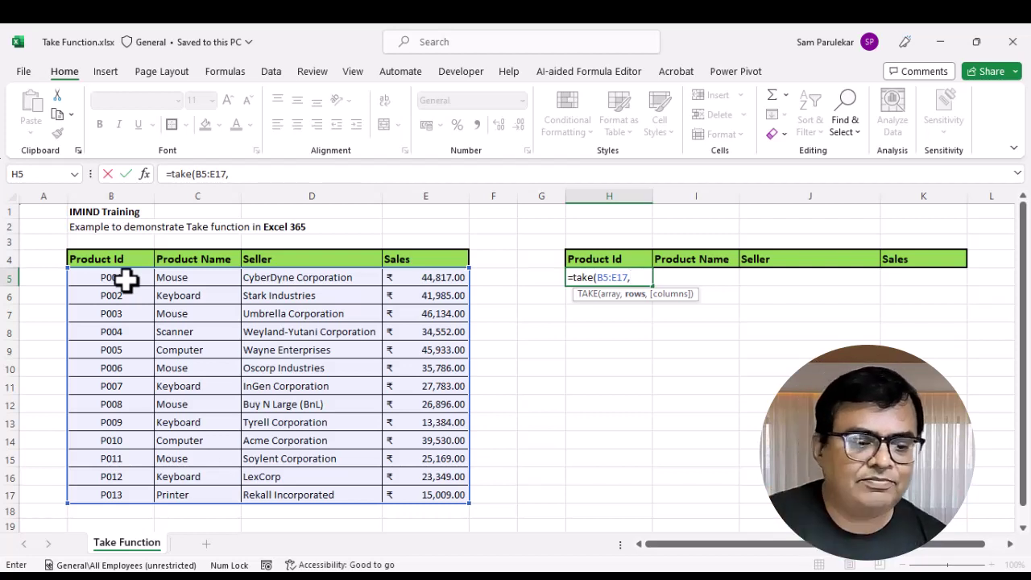
pyautogui.write('3')
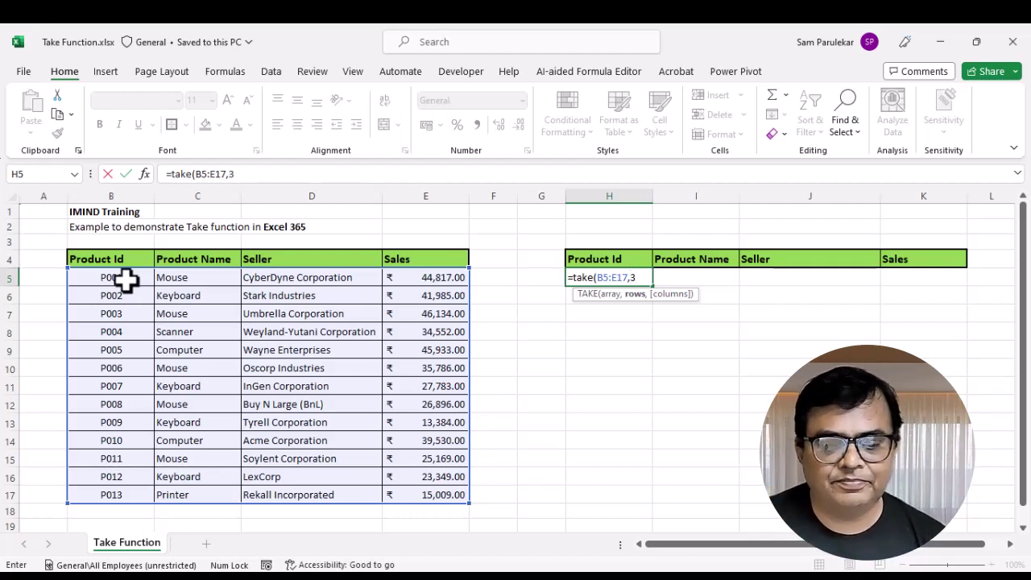
pyautogui.write(',')
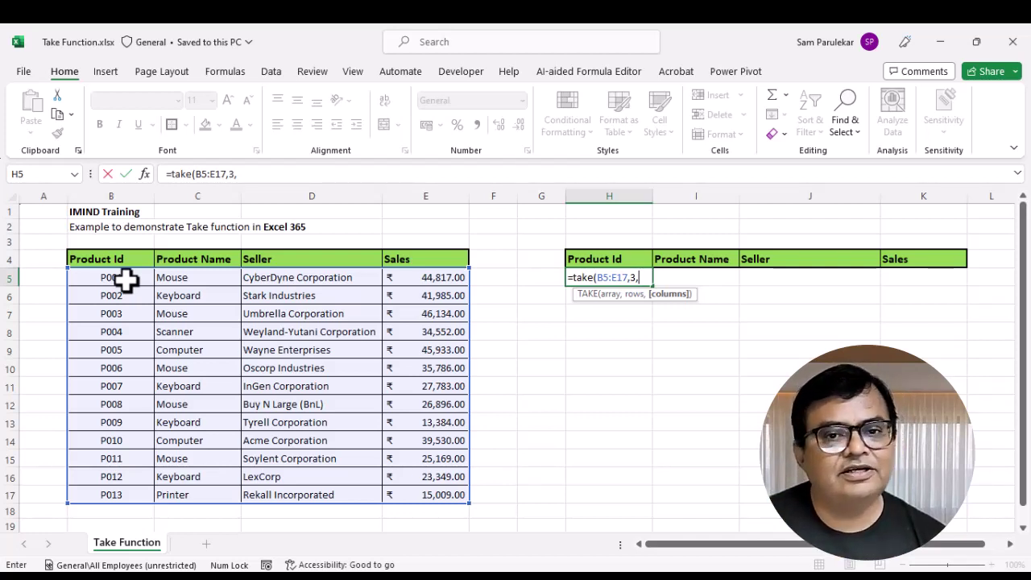
pyautogui.press('BackSpace')
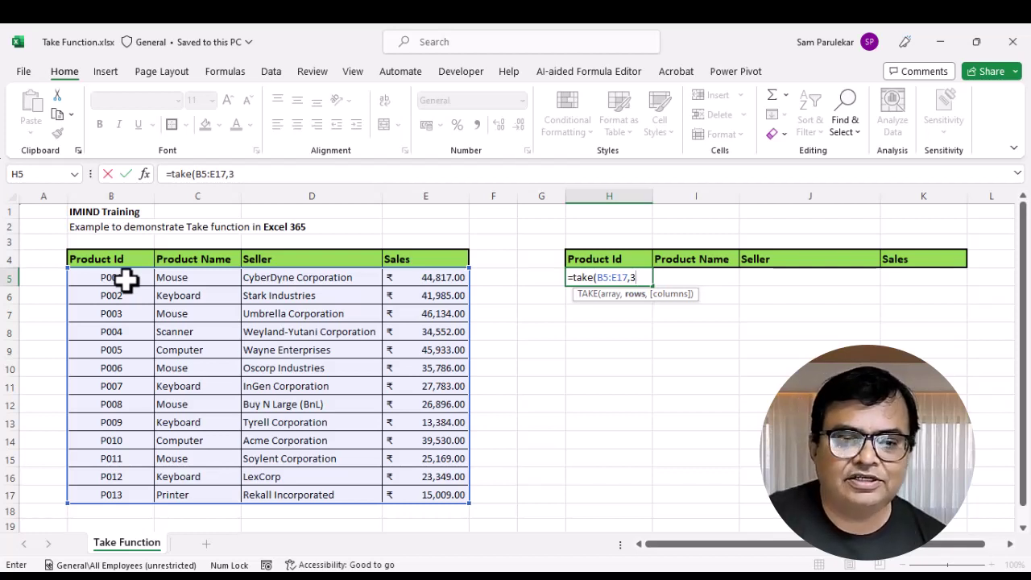
pyautogui.write(')')
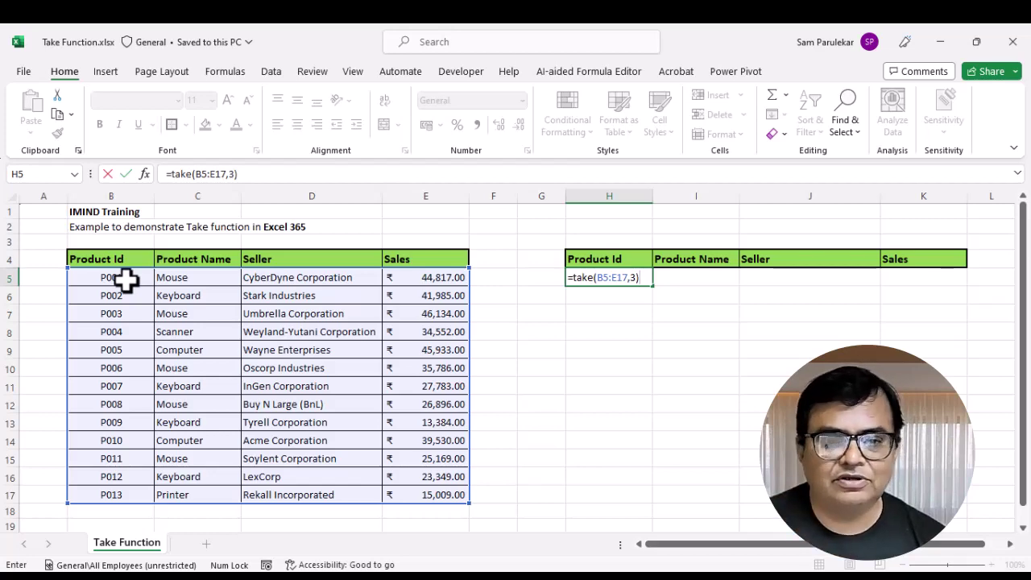
pyautogui.press('Return')
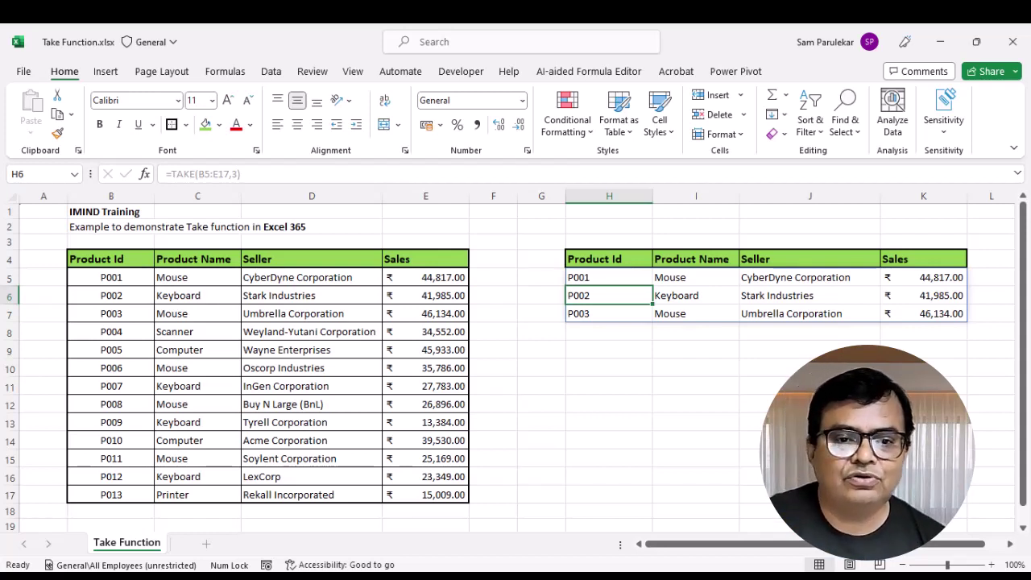
# Change H5's formula to =TAKE(B5:E17,-3) so it shows products P011 to P013
pyautogui.click(604, 274)
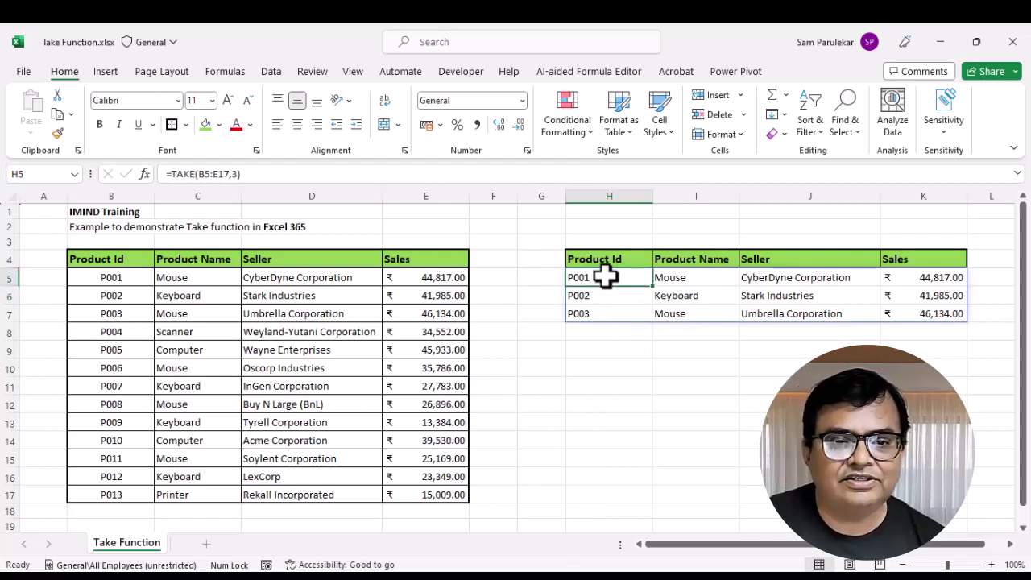
pyautogui.click(232, 175)
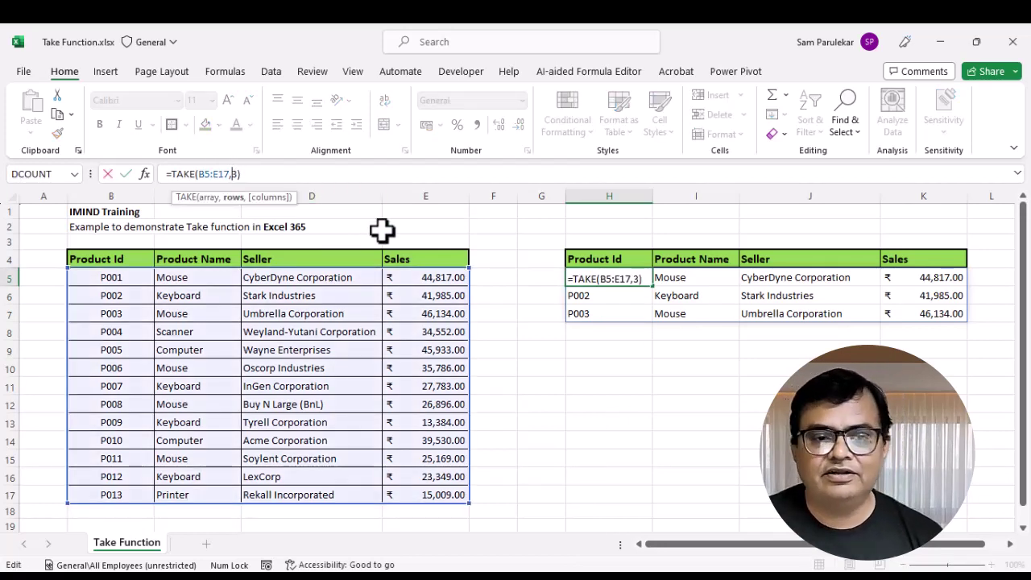
pyautogui.write('-')
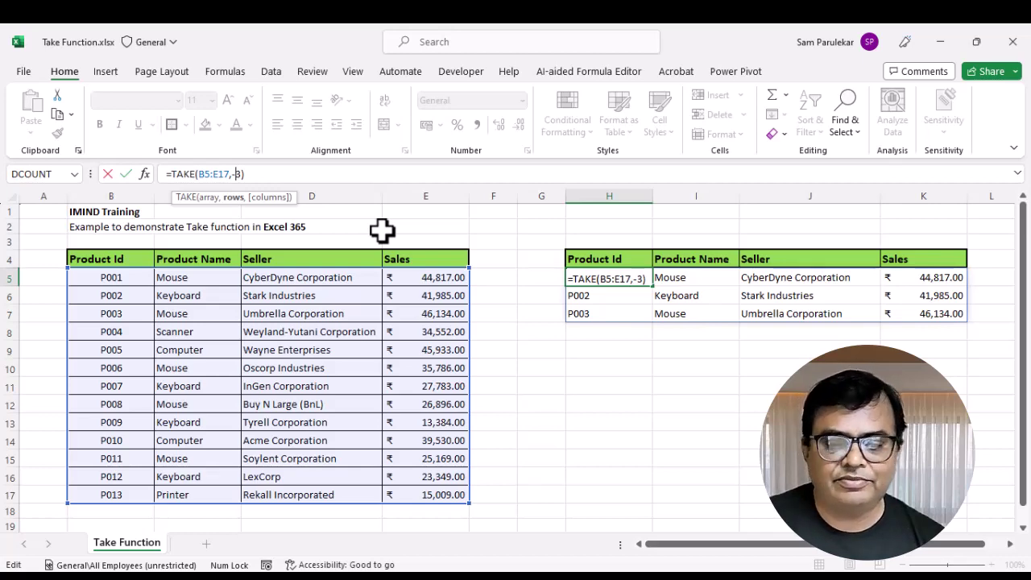
pyautogui.press('Return')
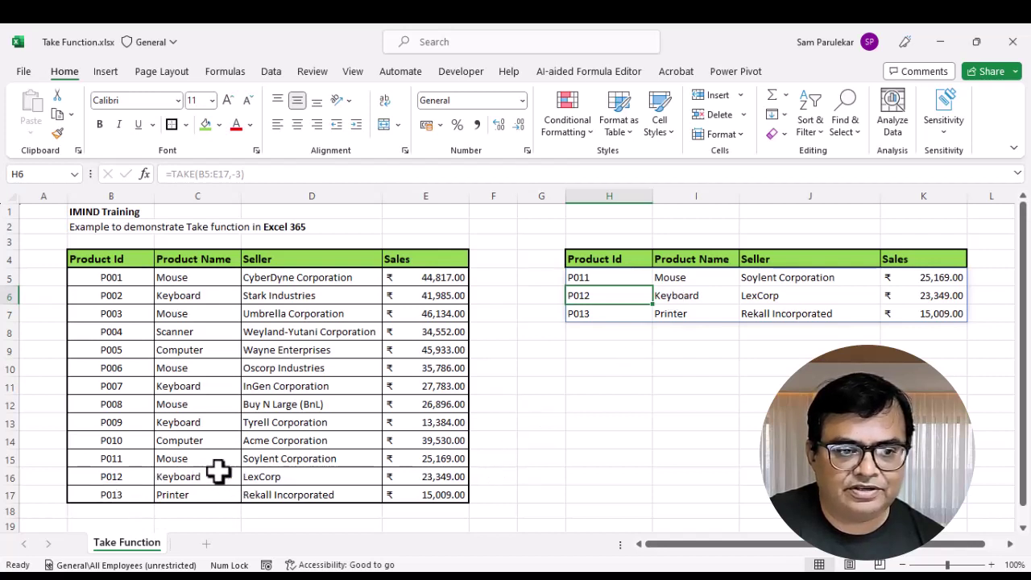
# Compare the spilled rows with source rows P011–P013, then delete the TAKE formula in H5
pyautogui.moveTo(100, 461); pyautogui.dragTo(438, 495)
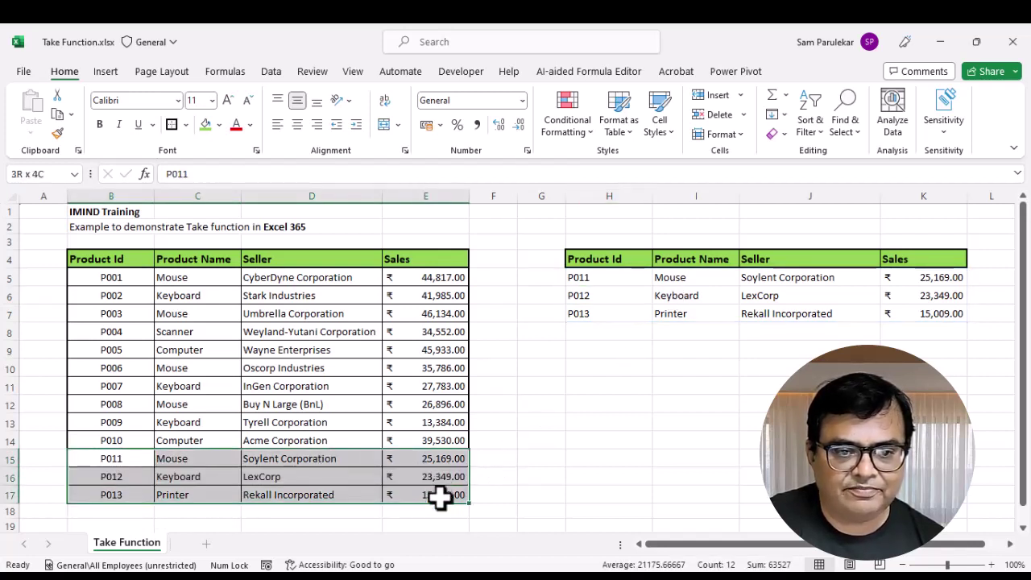
pyautogui.click(590, 278)
pyautogui.click(941, 302)
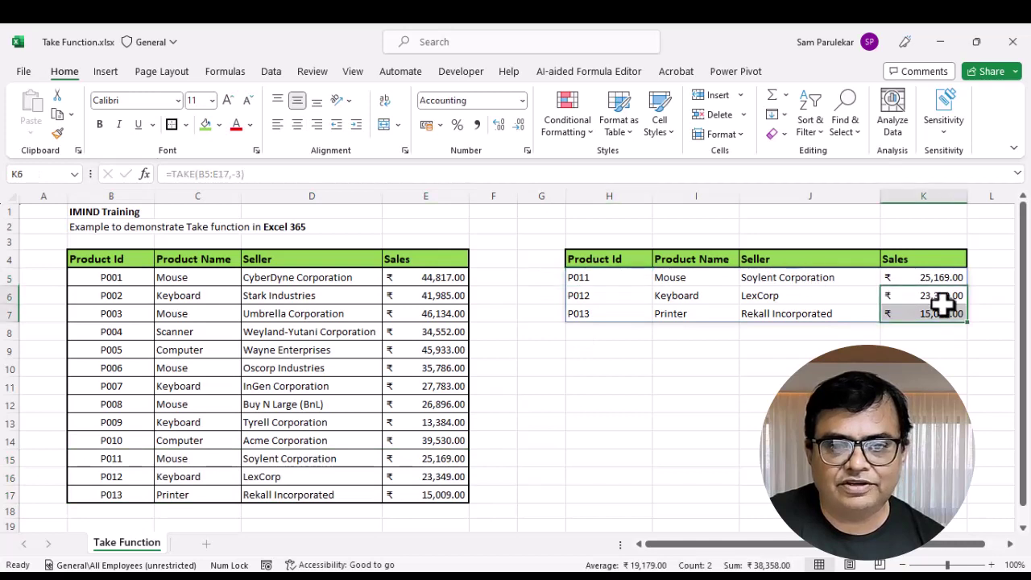
pyautogui.click(929, 311)
pyautogui.click(810, 386)
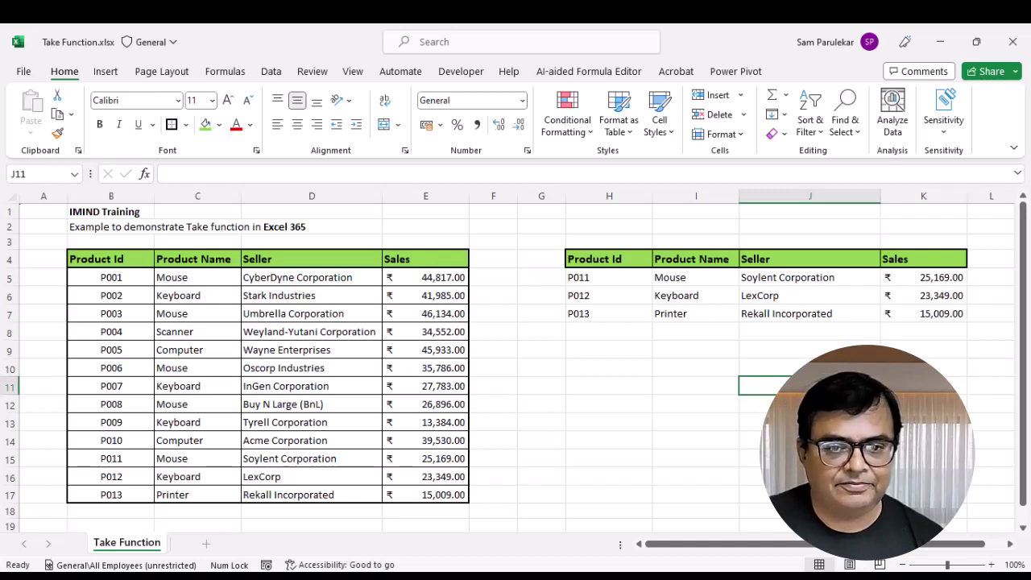
pyautogui.click(621, 280)
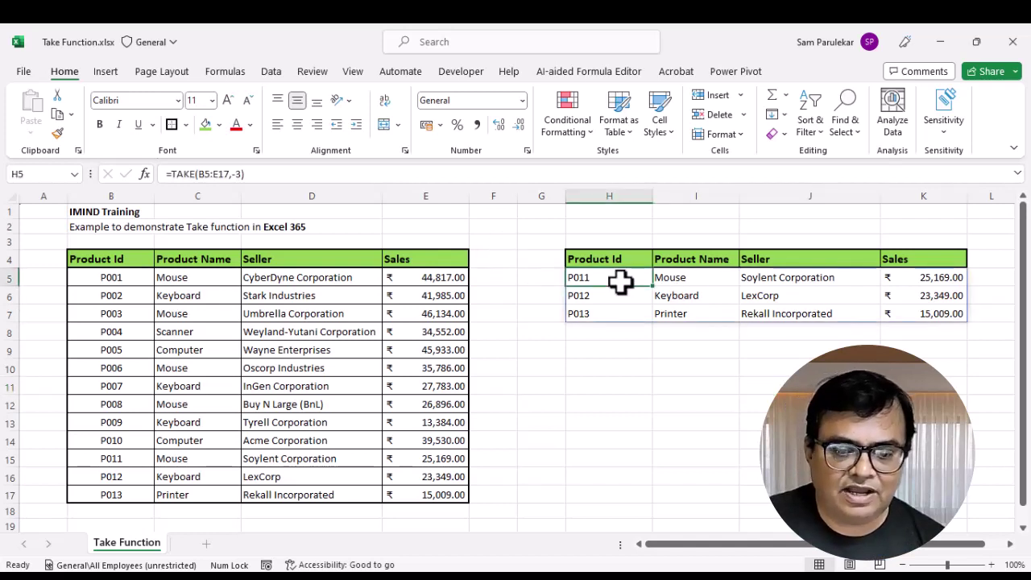
pyautogui.press('Delete')
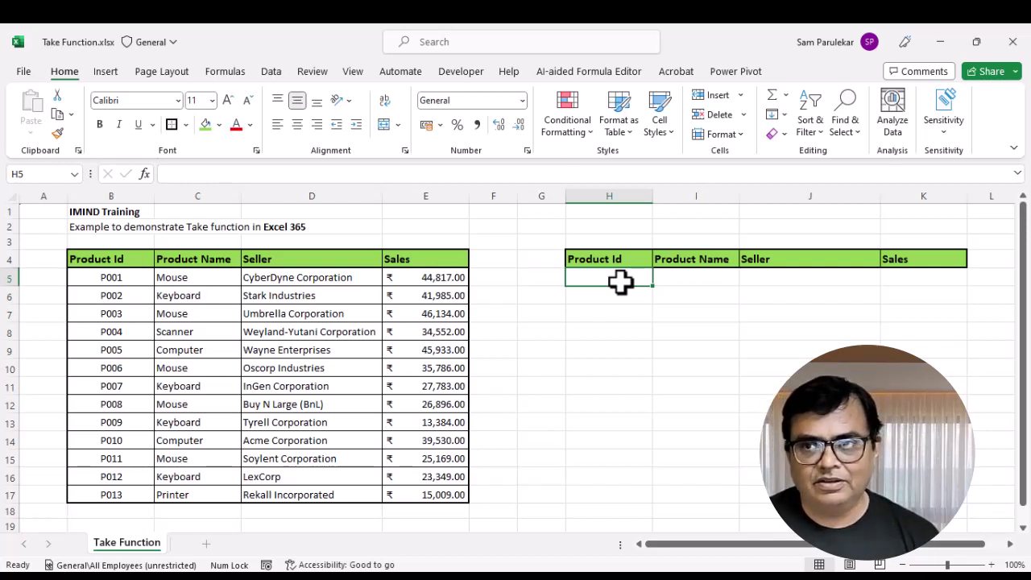
# Enter =FILTER(B5:E17,C5:C17="mouse") in H11, spilling the five Mouse rows
pyautogui.click(592, 372)
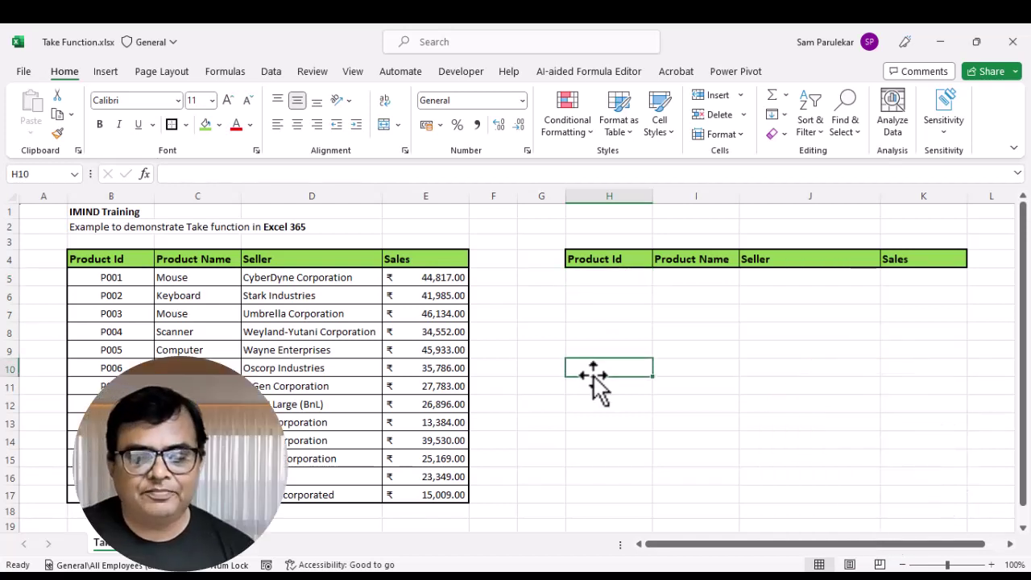
pyautogui.press('Down')
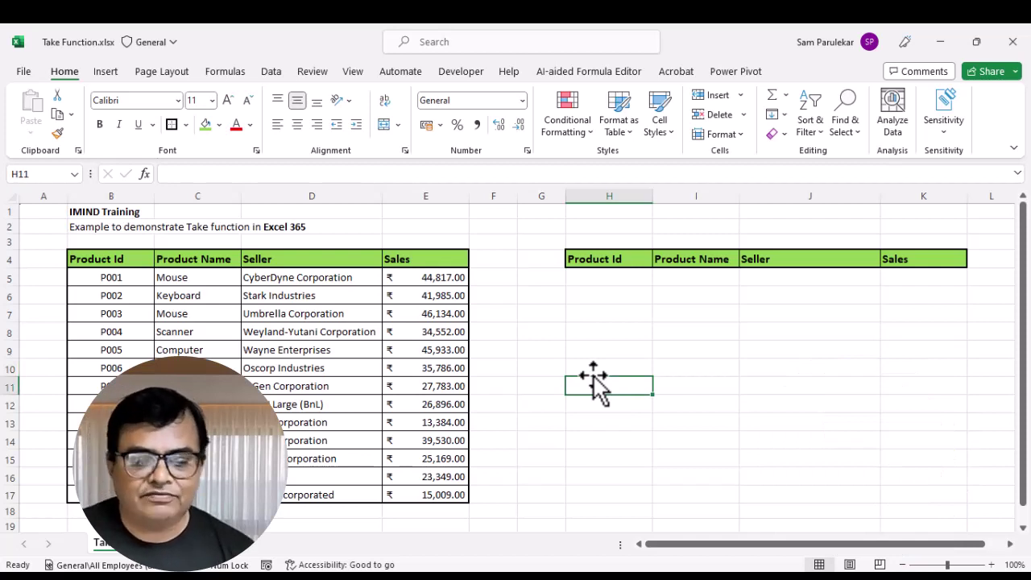
pyautogui.write('=')
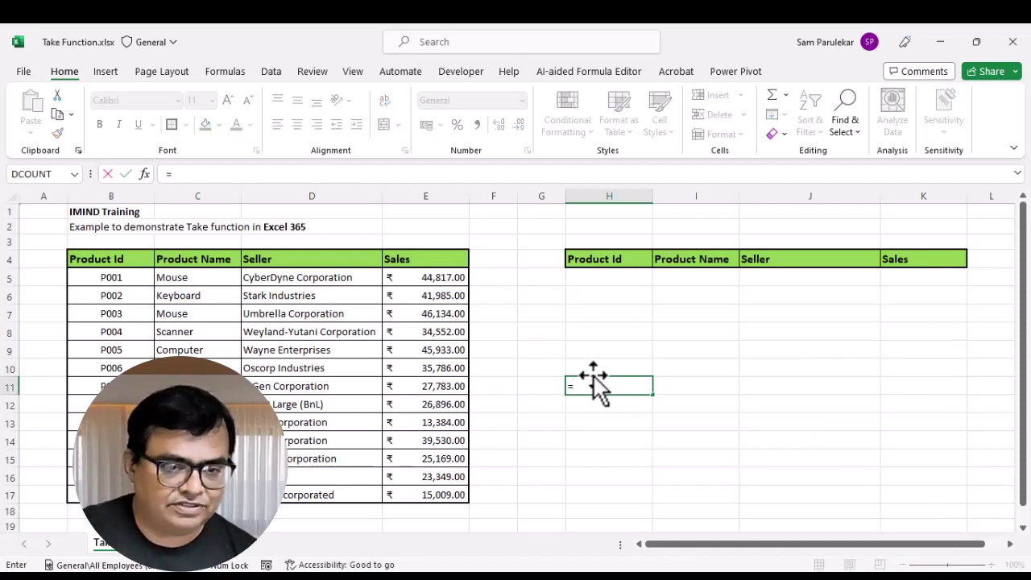
pyautogui.write('f')
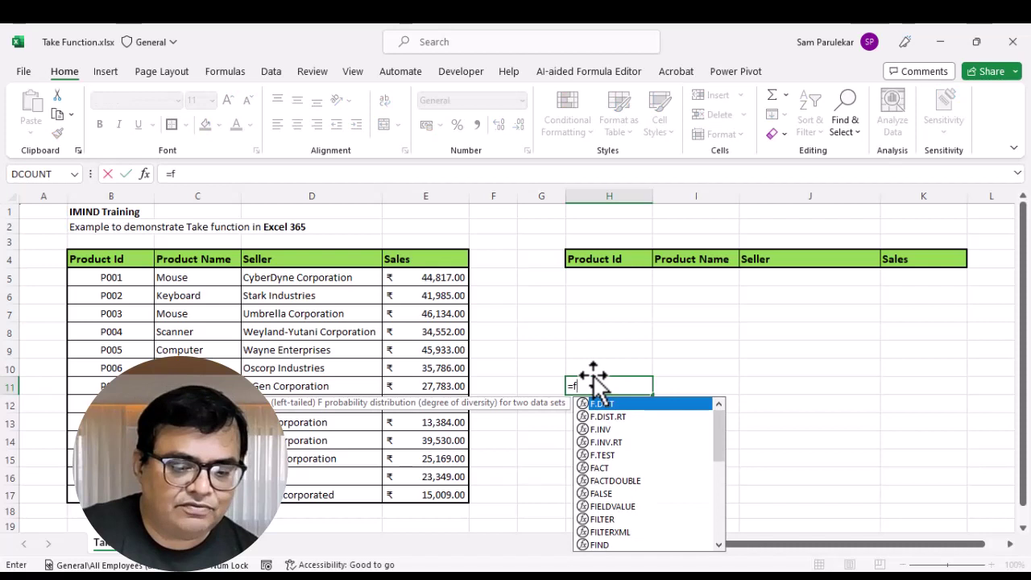
pyautogui.write('ilter')
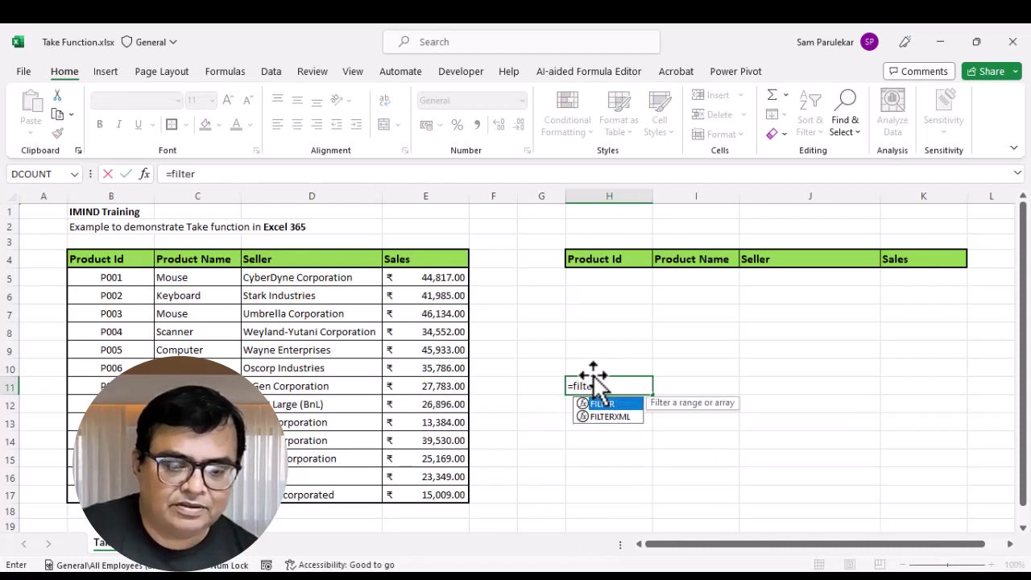
pyautogui.write('(')
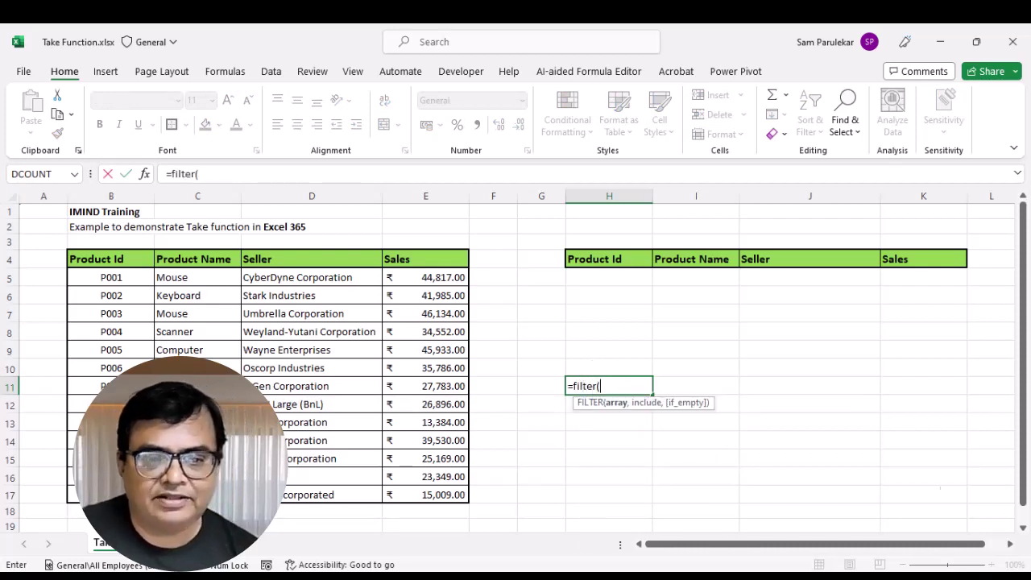
pyautogui.click(104, 280)
pyautogui.hotkey('ctrl', 'shift', 'Down')
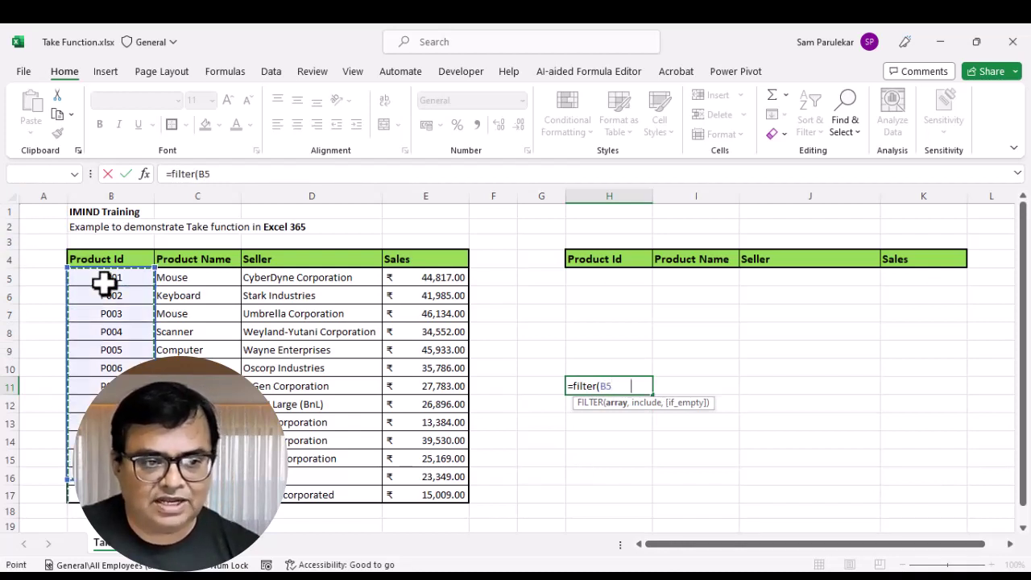
pyautogui.hotkey('ctrl', 'shift', 'Right')
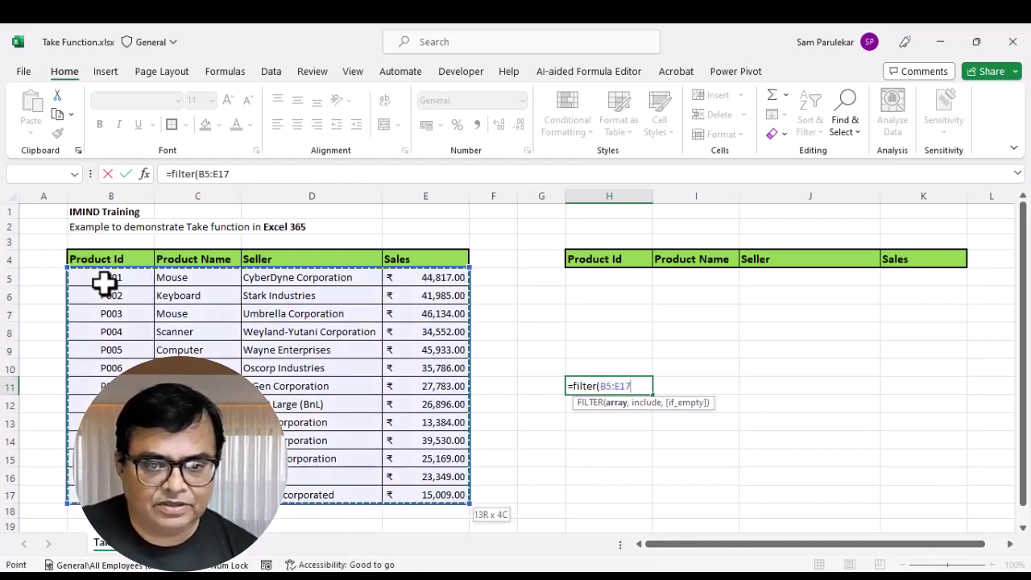
pyautogui.write(',')
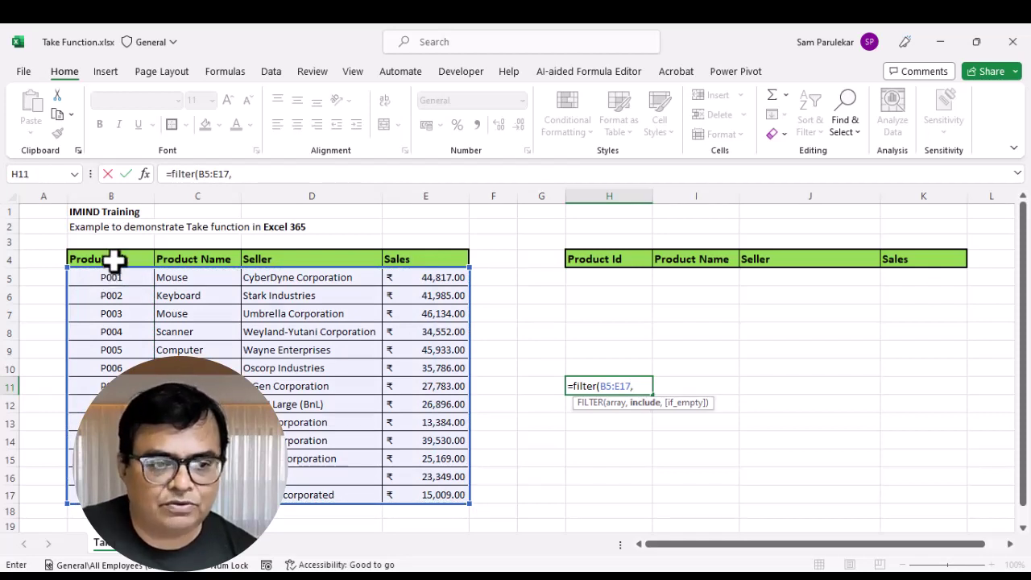
pyautogui.click(197, 278)
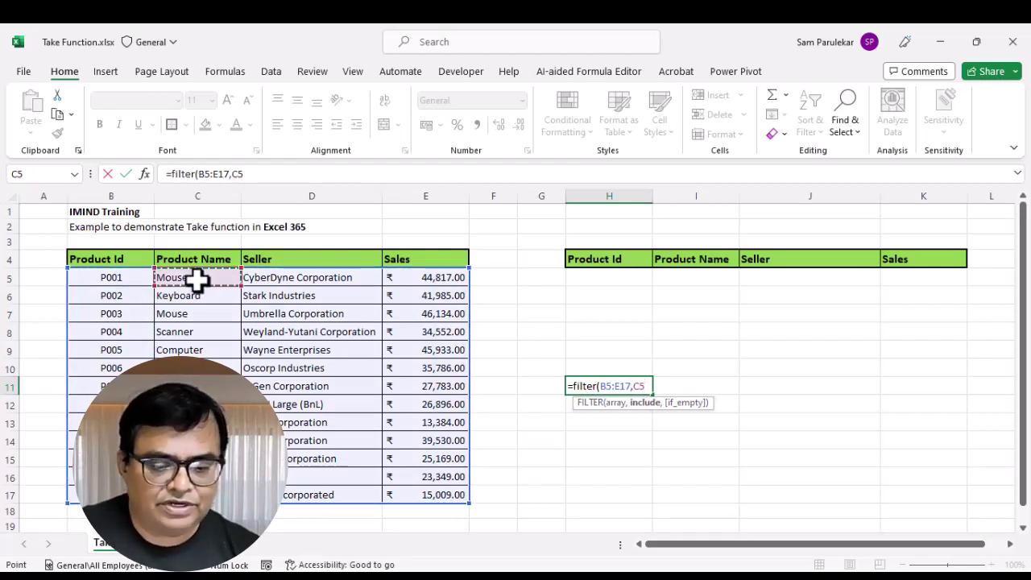
pyautogui.hotkey('ctrl', 'shift', 'Down')
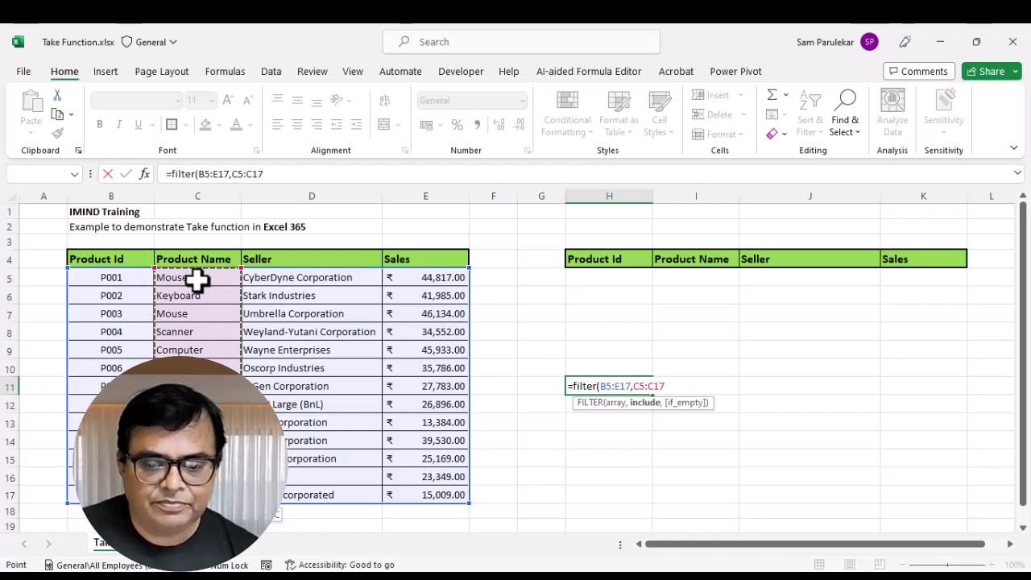
pyautogui.write('="')
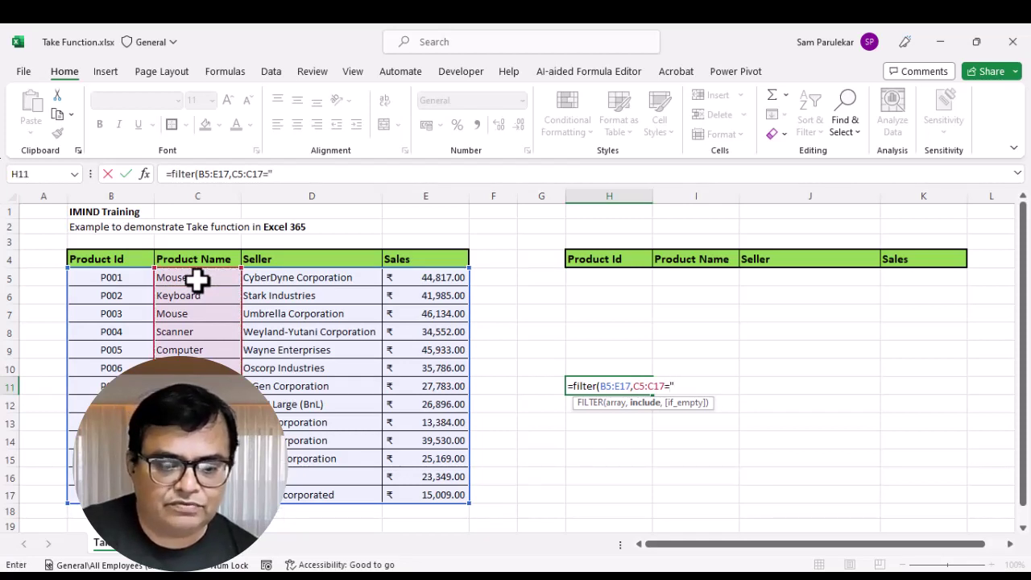
pyautogui.write('mouse')
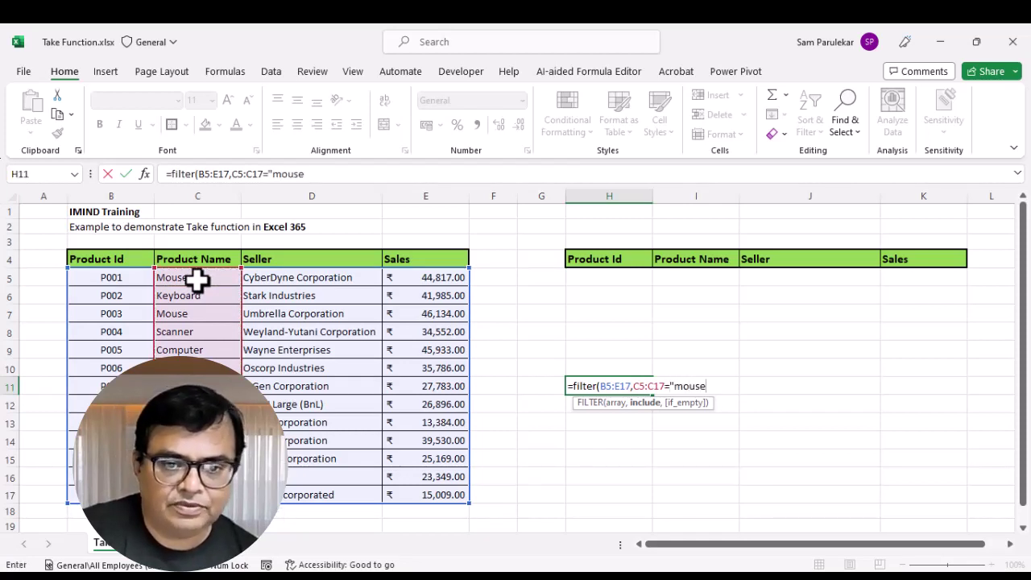
pyautogui.write('")')
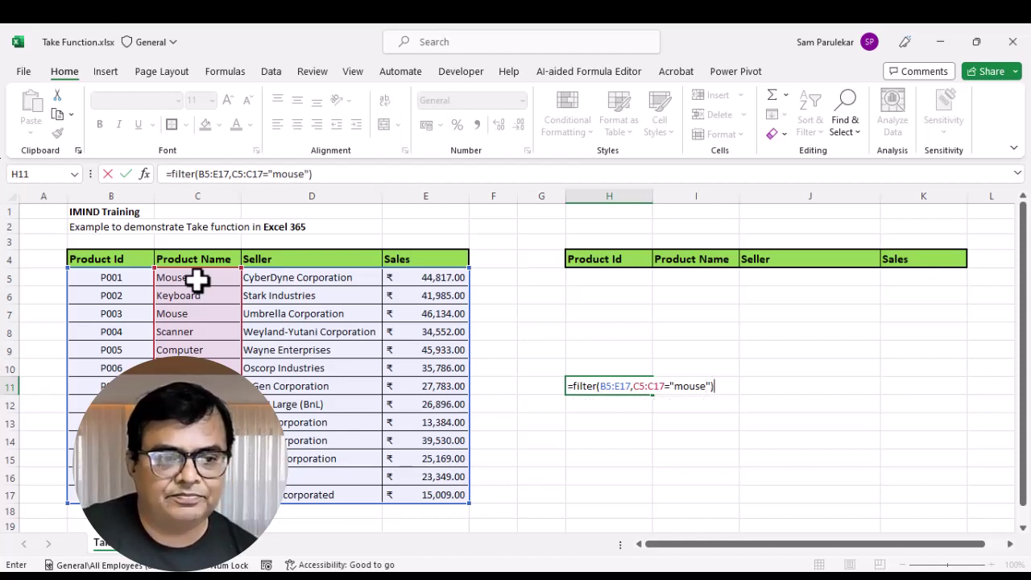
pyautogui.press('Return')
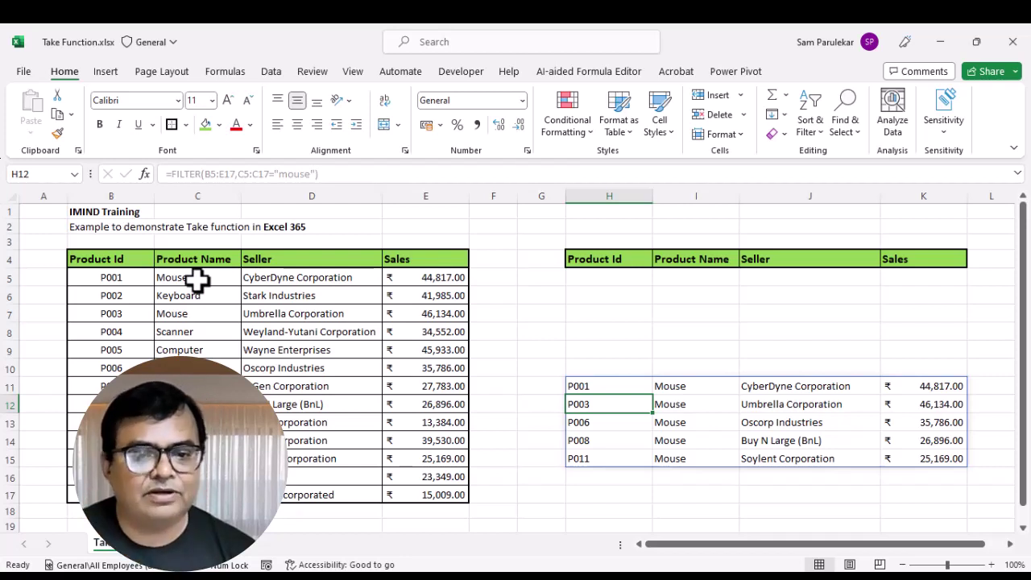
# Select the whole FILTER formula text of H11 in the formula bar
pyautogui.press('Up')
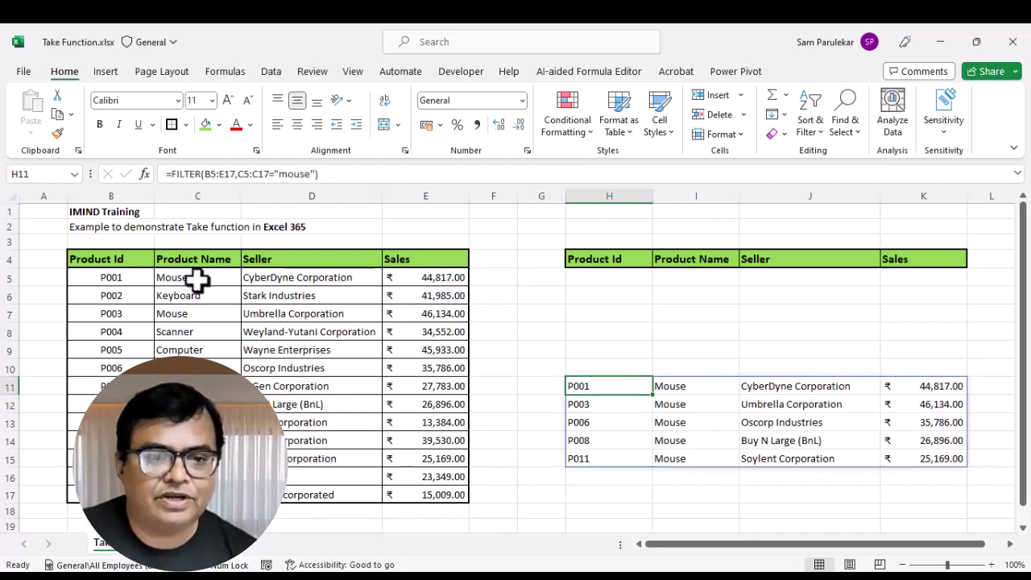
pyautogui.moveTo(339, 174); pyautogui.dragTo(169, 184)
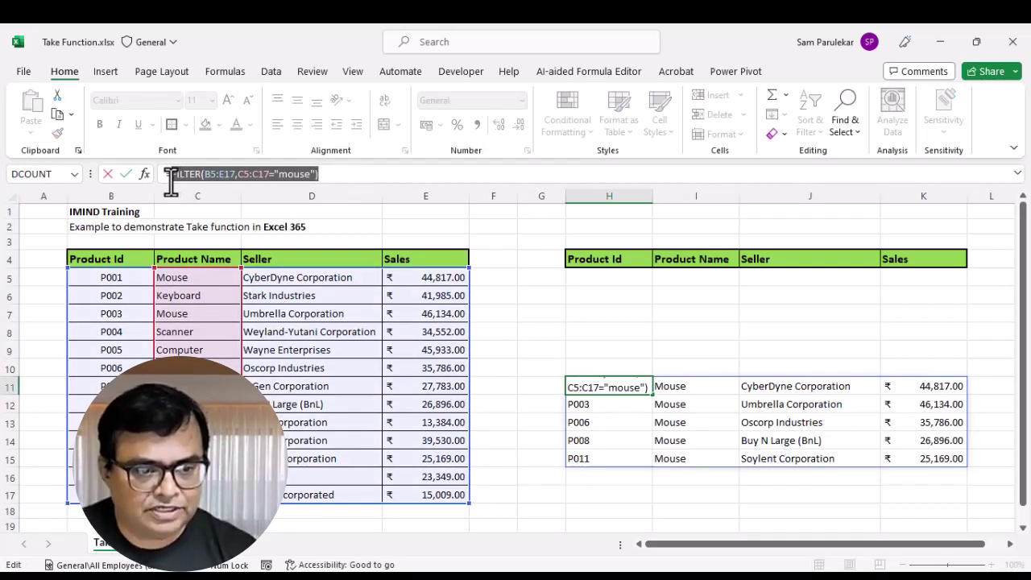
# Enter =TAKE(FILTER(B5:E17,C5:C17="mouse"),3) in H5, showing Mouse rows P001, P003 and P006
pyautogui.press('Escape')
pyautogui.click(601, 282)
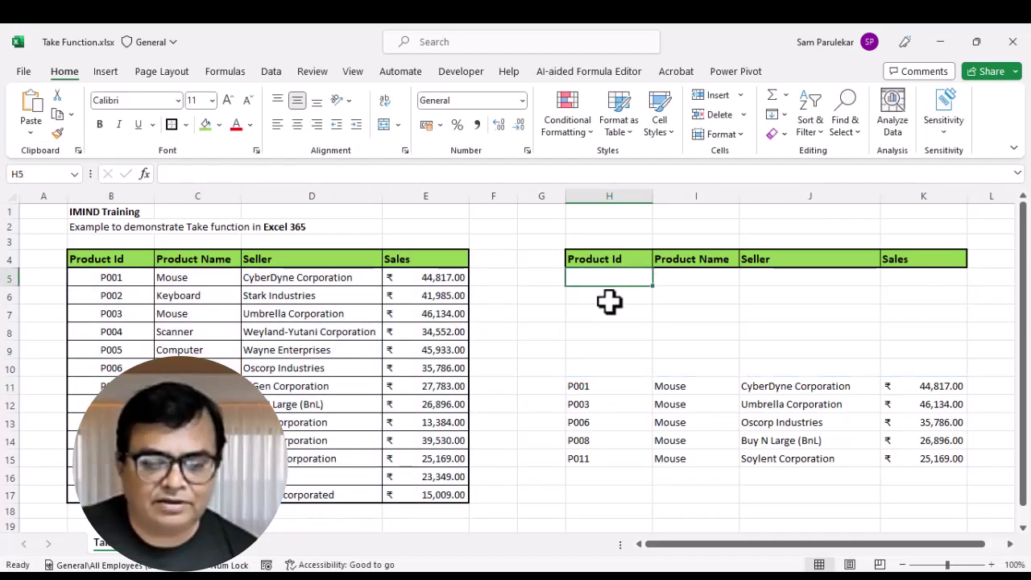
pyautogui.write('=take')
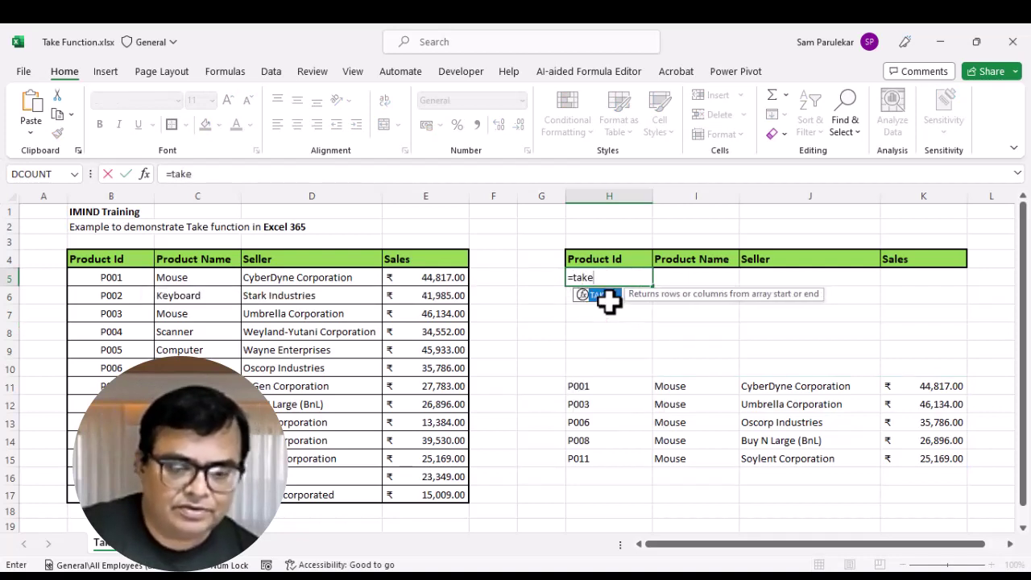
pyautogui.write('(')
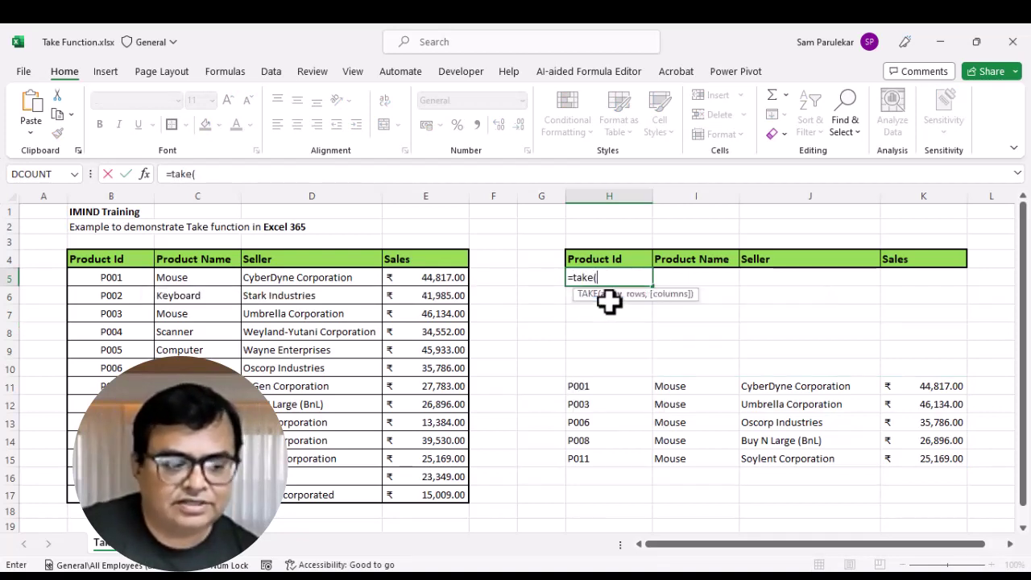
pyautogui.hotkey('ctrl', 'v')
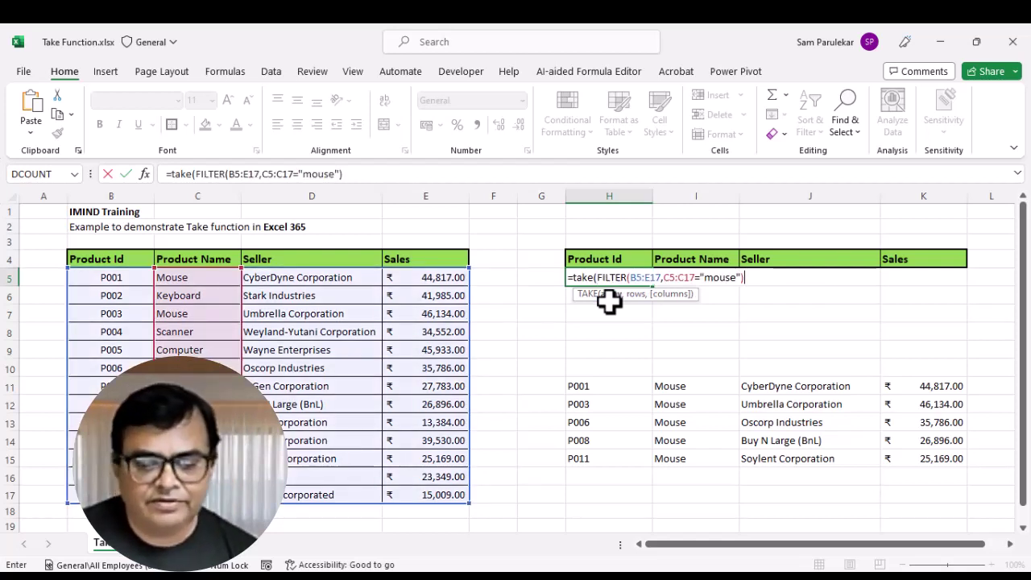
pyautogui.write(',')
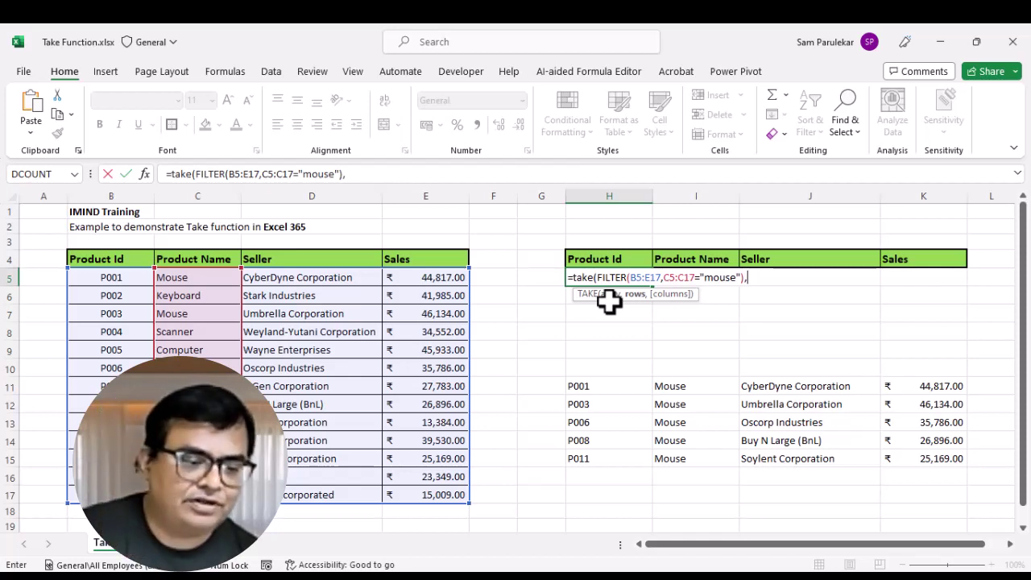
pyautogui.write('3')
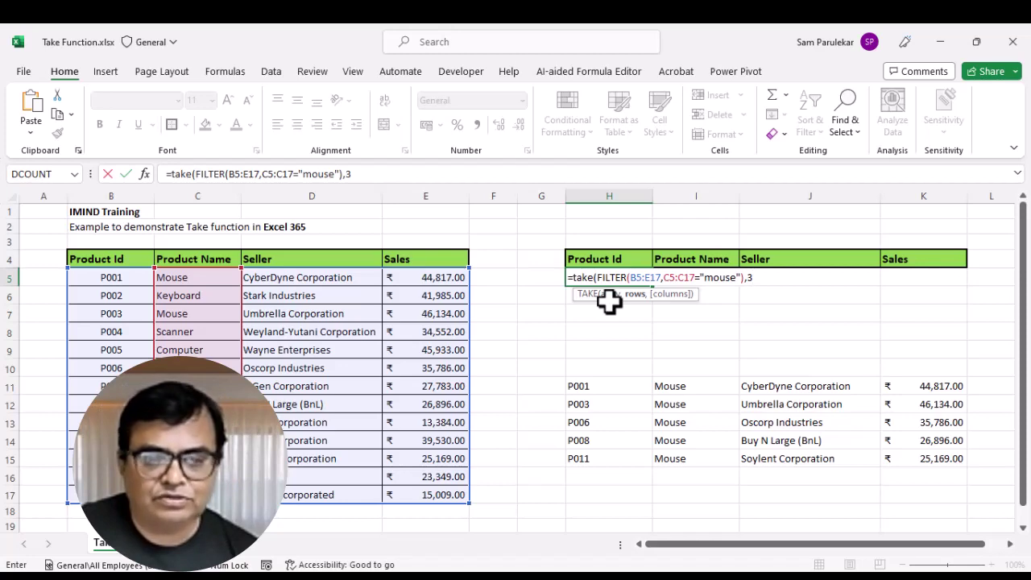
pyautogui.write(')')
pyautogui.press('Return')
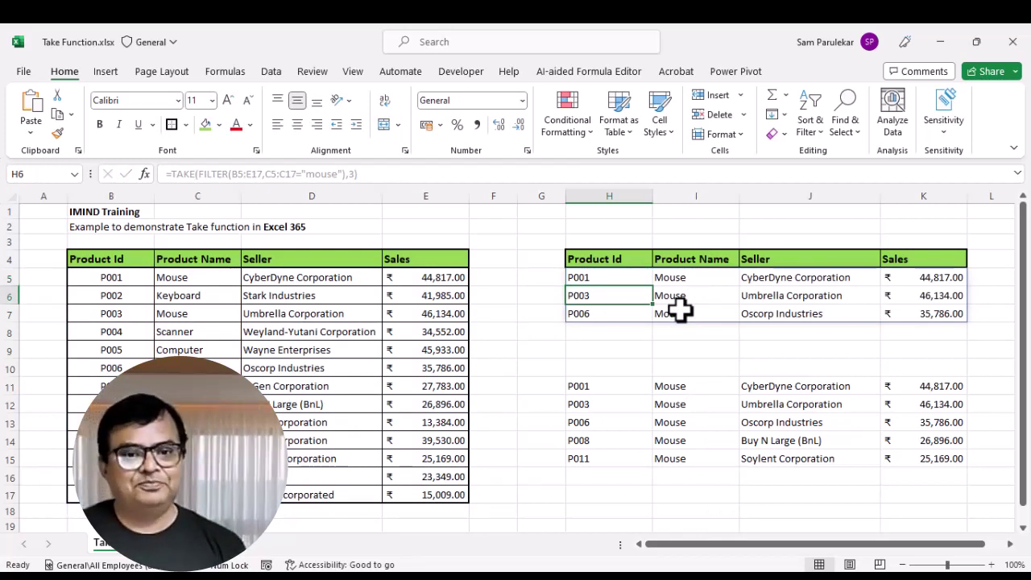
# Delete the TAKE formula in H5 and the FILTER formula in H11
pyautogui.press('Up')
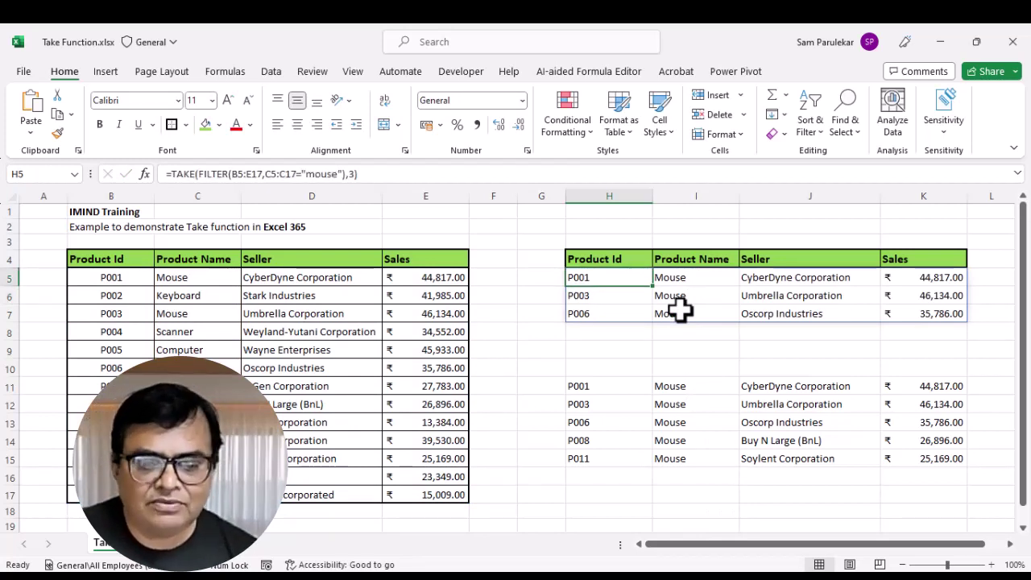
pyautogui.press('Delete')
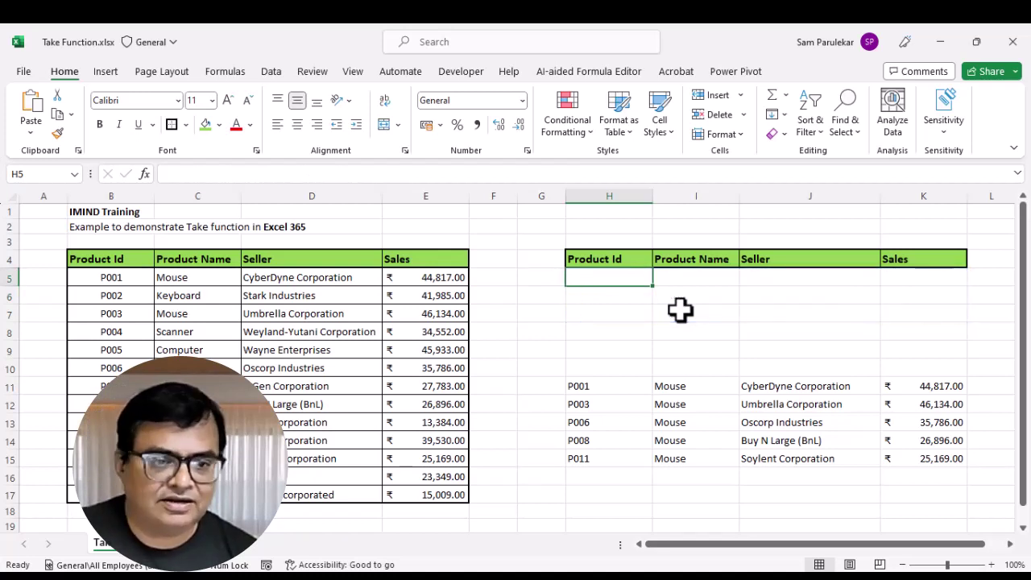
pyautogui.click(582, 387)
pyautogui.press('Delete')
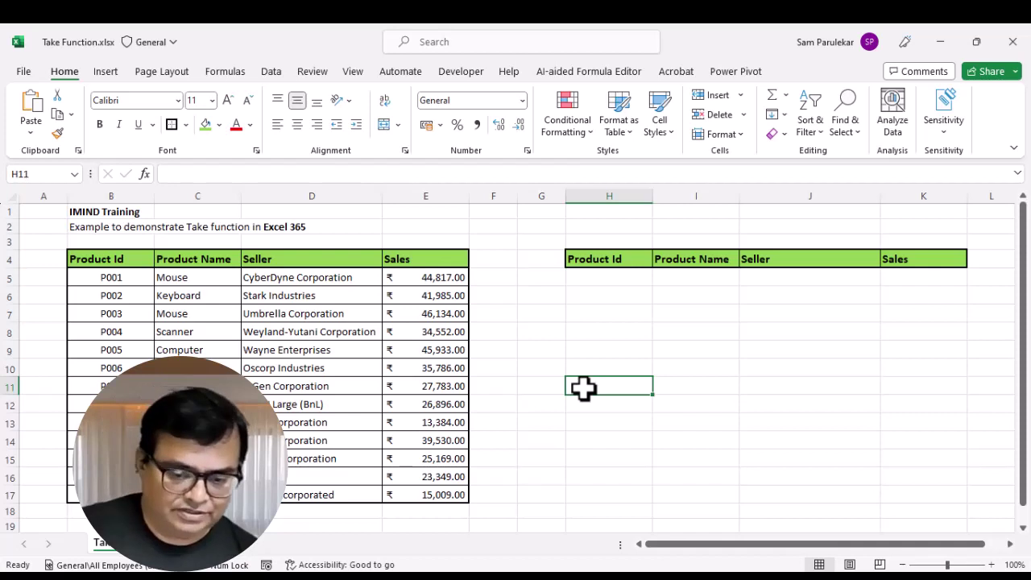
# Enter =SORT(B5:E17,4,-1) in H11 to list the table by Sales, highest first
pyautogui.write('=so')
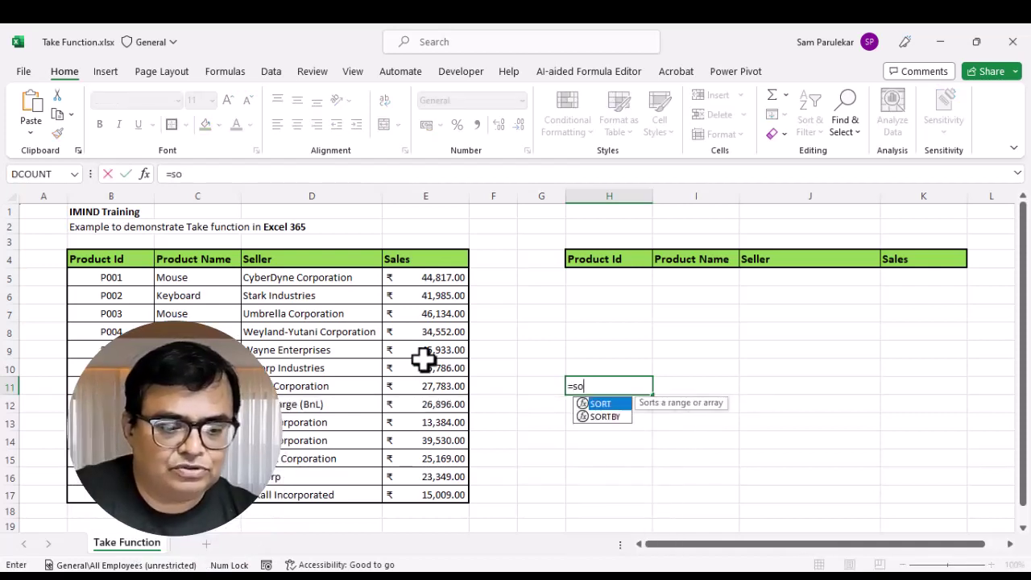
pyautogui.write('rt(')
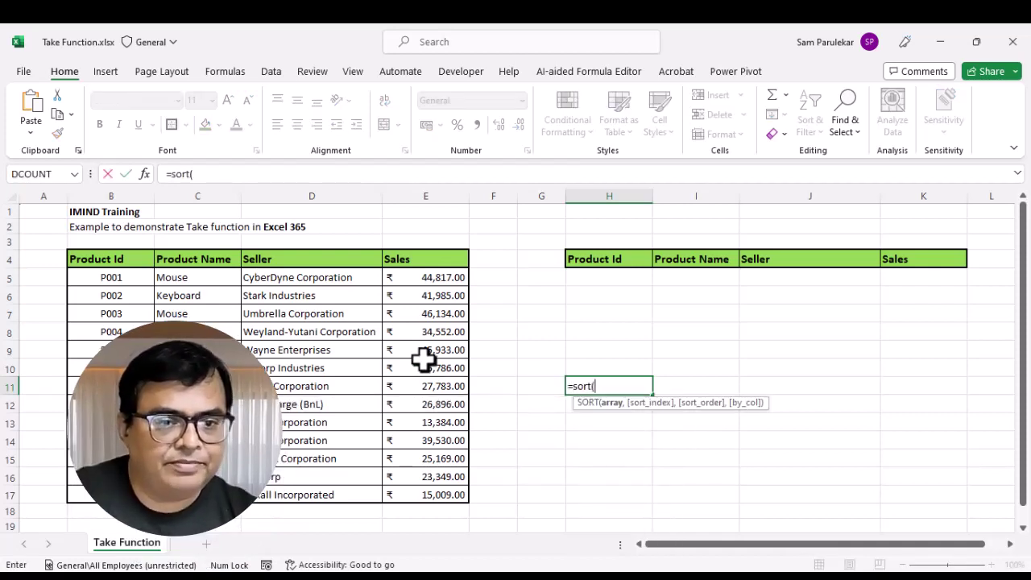
pyautogui.click(131, 277)
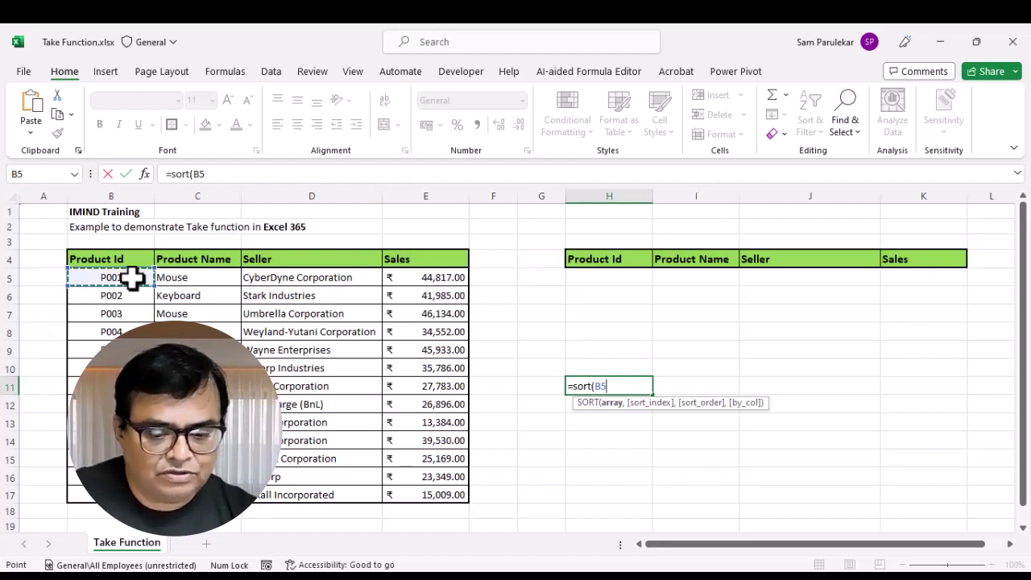
pyautogui.hotkey('ctrl', 'shift', 'Down')
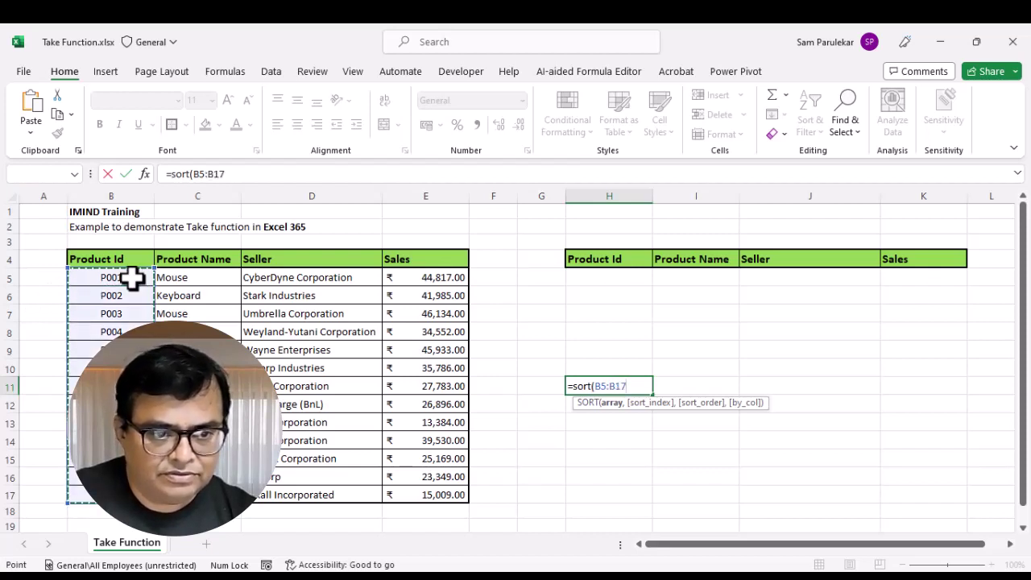
pyautogui.hotkey('ctrl', 'shift', 'Right')
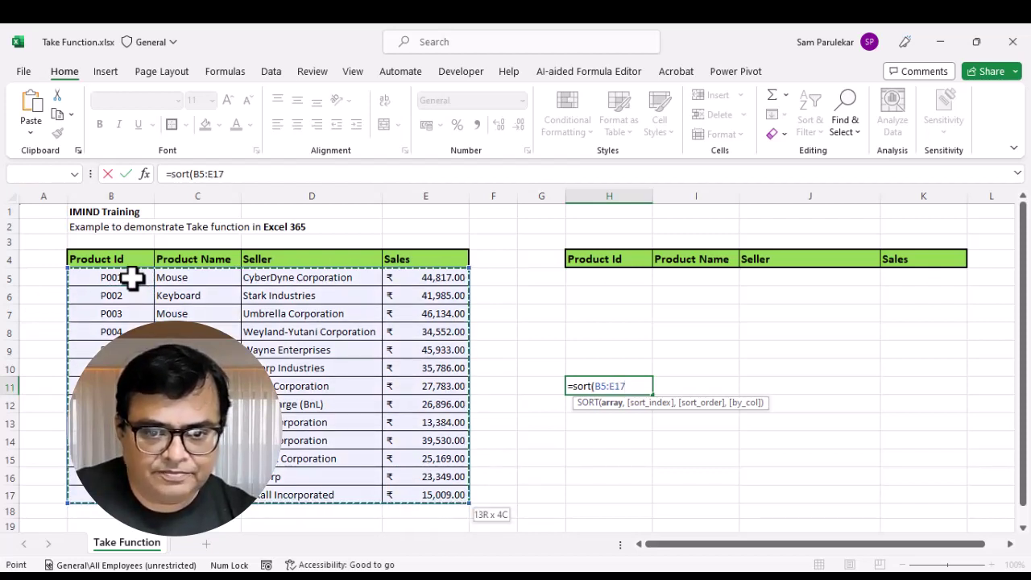
pyautogui.write(',')
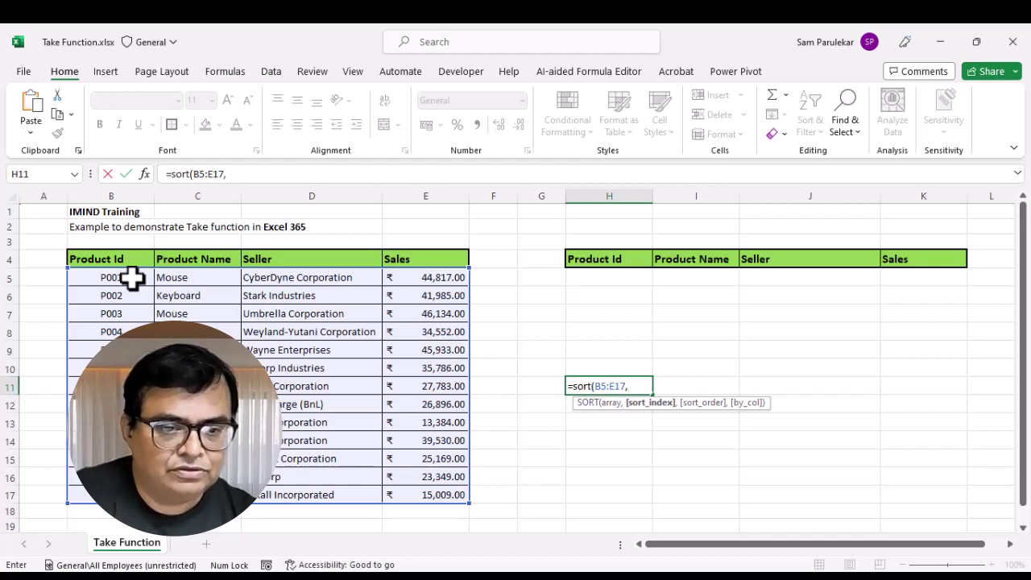
pyautogui.write('4')
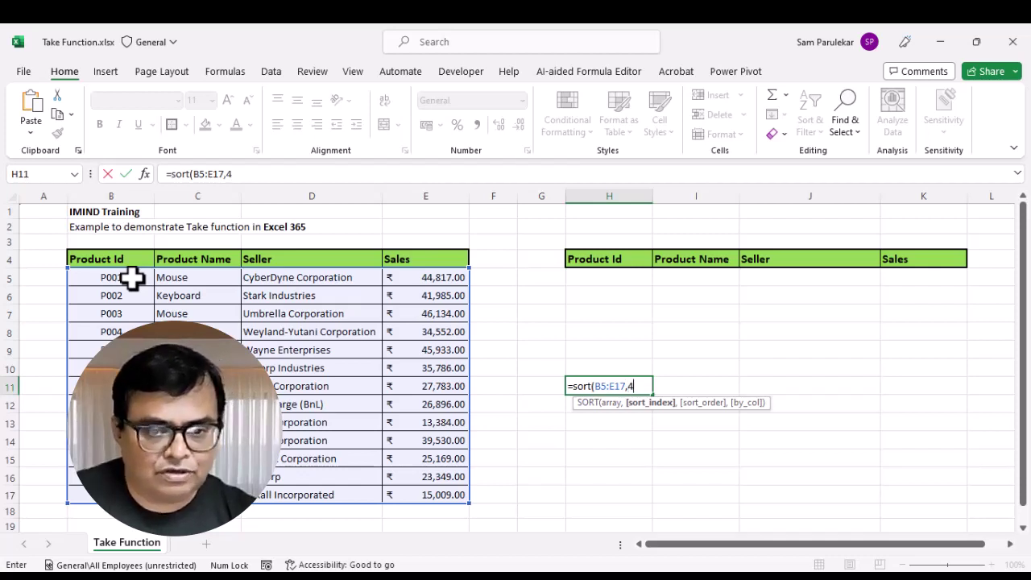
pyautogui.write(',')
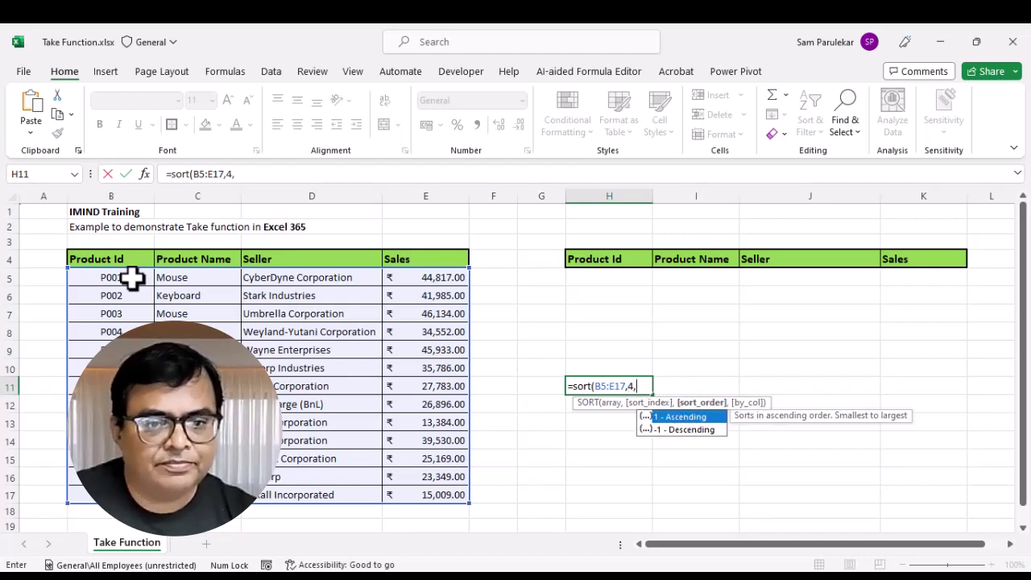
pyautogui.write('-1')
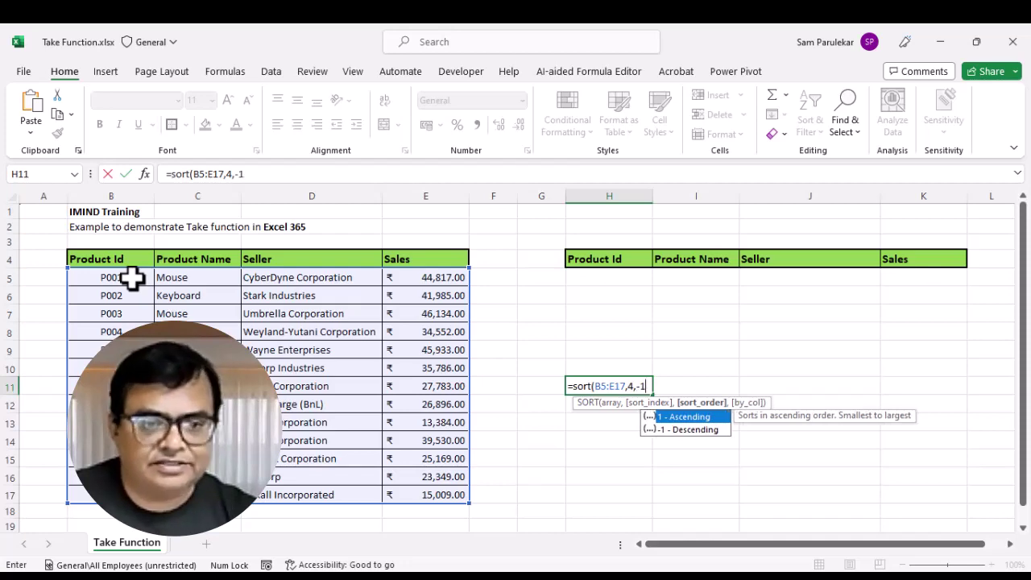
pyautogui.write(')')
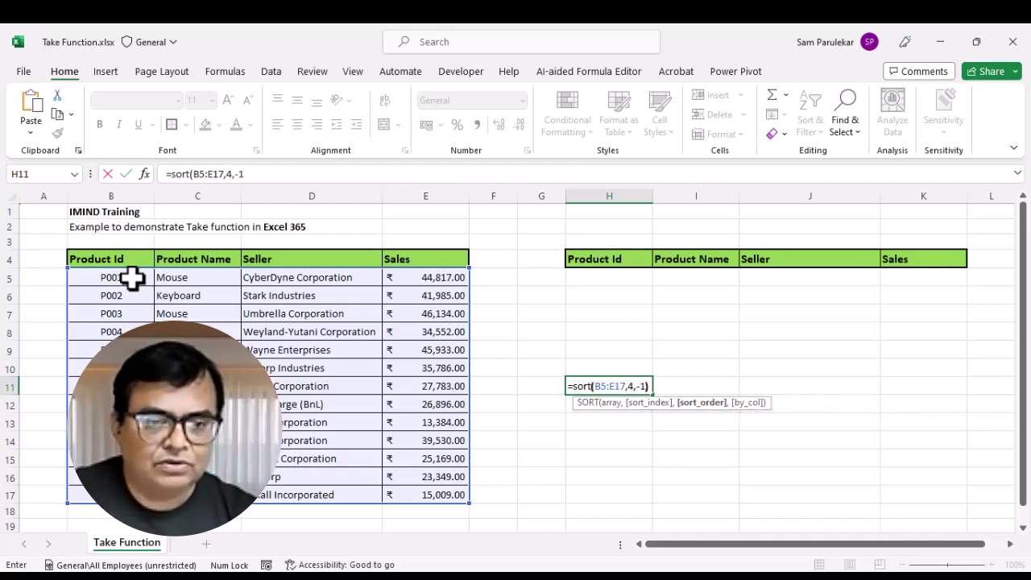
pyautogui.press('Return')
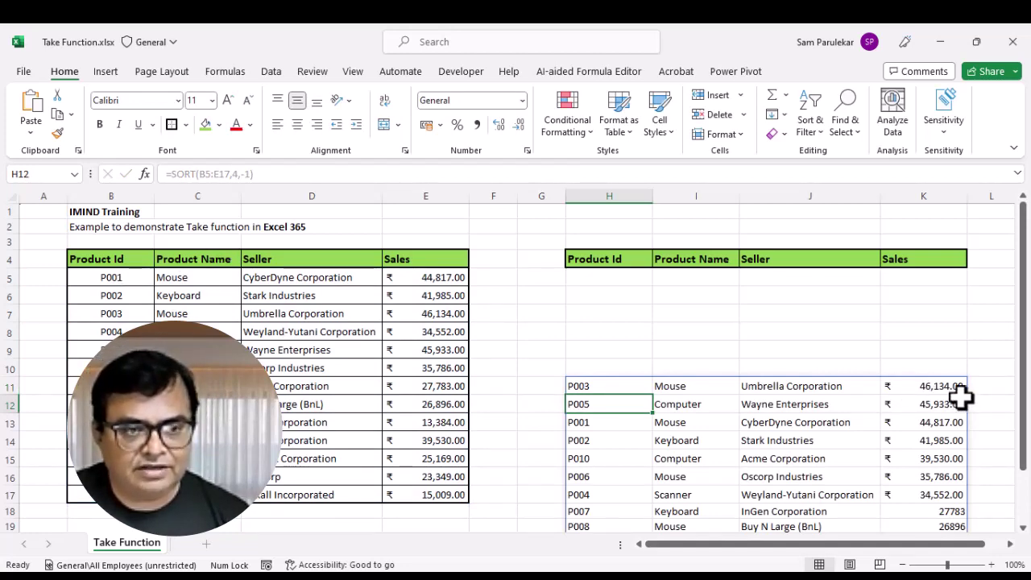
pyautogui.scroll(-1, 960, 396)
pyautogui.scroll(-2, 936, 384)
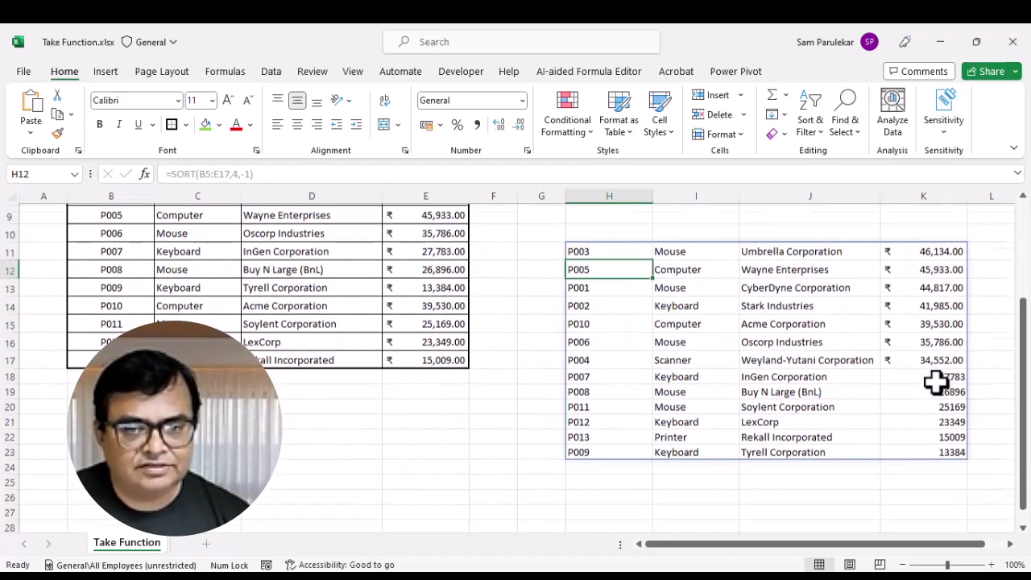
pyautogui.scroll(3, 934, 383)
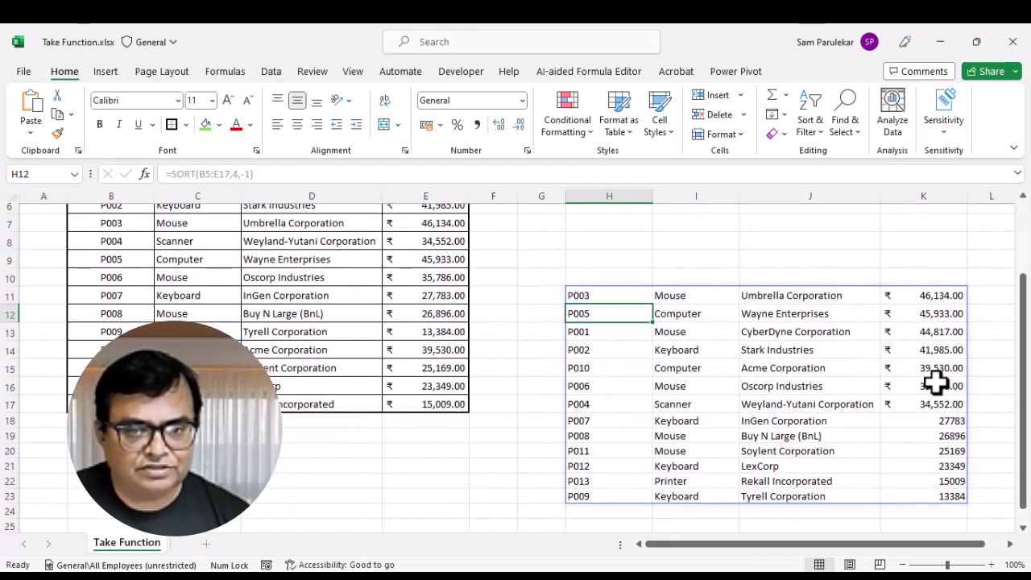
pyautogui.scroll(1, 933, 316)
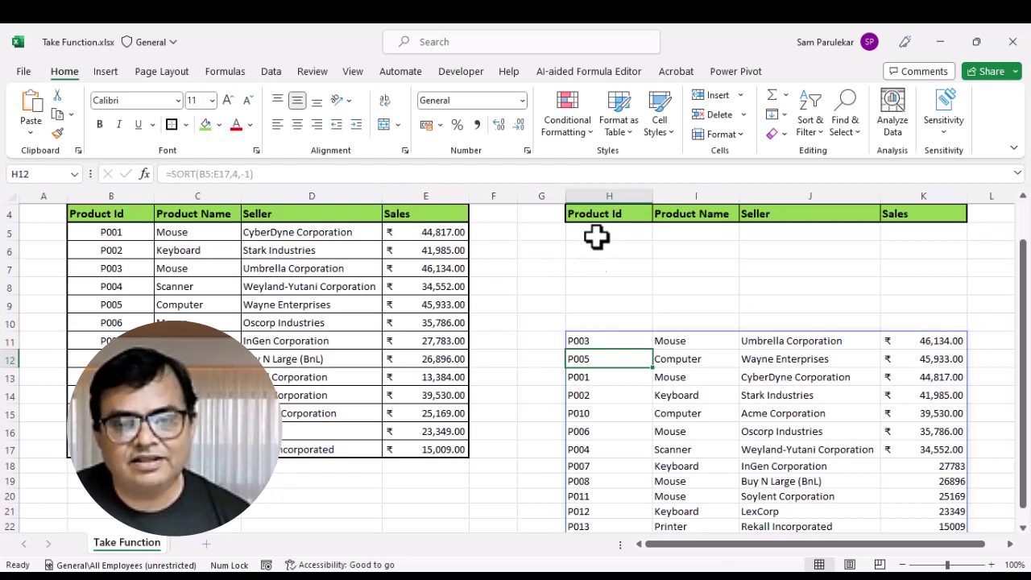
# Enter =TAKE(SORT(B5:E17,4,-1),3) in H5, showing top sellers P003, P005 and P001
pyautogui.click(596, 340)
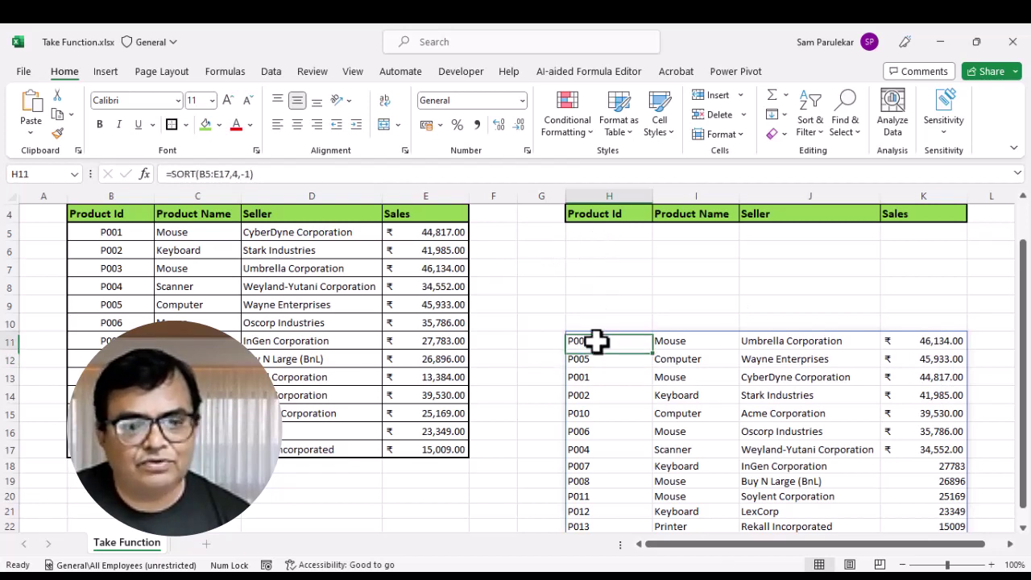
pyautogui.click(267, 174)
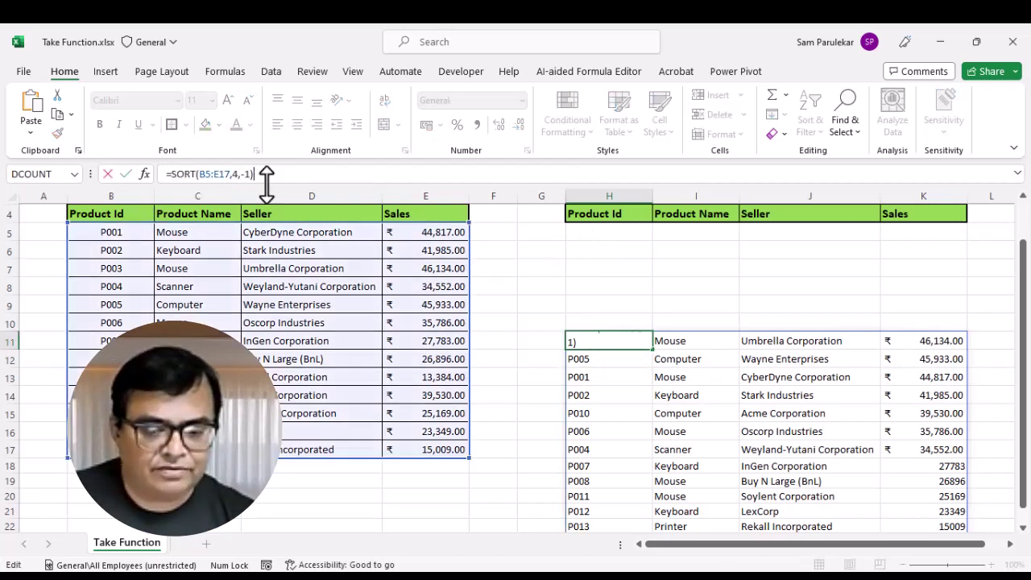
pyautogui.hotkey('shift', 'Left')
pyautogui.hotkey('shift', 'Left')
pyautogui.hotkey('shift', 'Left')
pyautogui.hotkey('shift', 'Left')
pyautogui.hotkey('shift', 'Left')
pyautogui.hotkey('shift', 'Left')
pyautogui.hotkey('shift', 'Left')
pyautogui.hotkey('shift', 'Left')
pyautogui.hotkey('shift', 'Left')
pyautogui.hotkey('shift', 'Left')
pyautogui.hotkey('shift', 'Left')
pyautogui.hotkey('shift', 'Left')
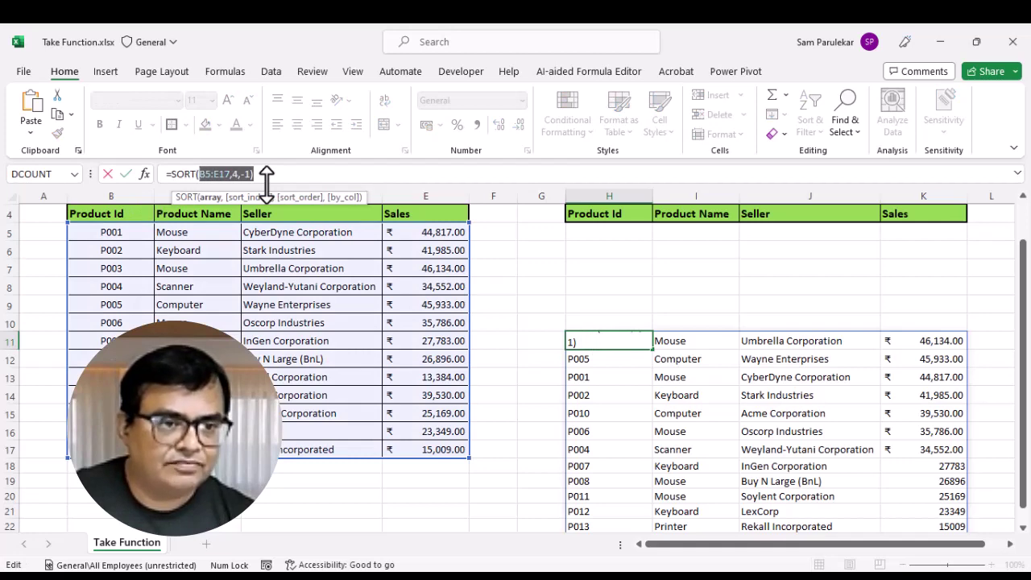
pyautogui.hotkey('shift', 'Left')
pyautogui.hotkey('shift', 'Left')
pyautogui.hotkey('shift', 'Left')
pyautogui.hotkey('shift', 'Left')
pyautogui.hotkey('shift', 'Left')
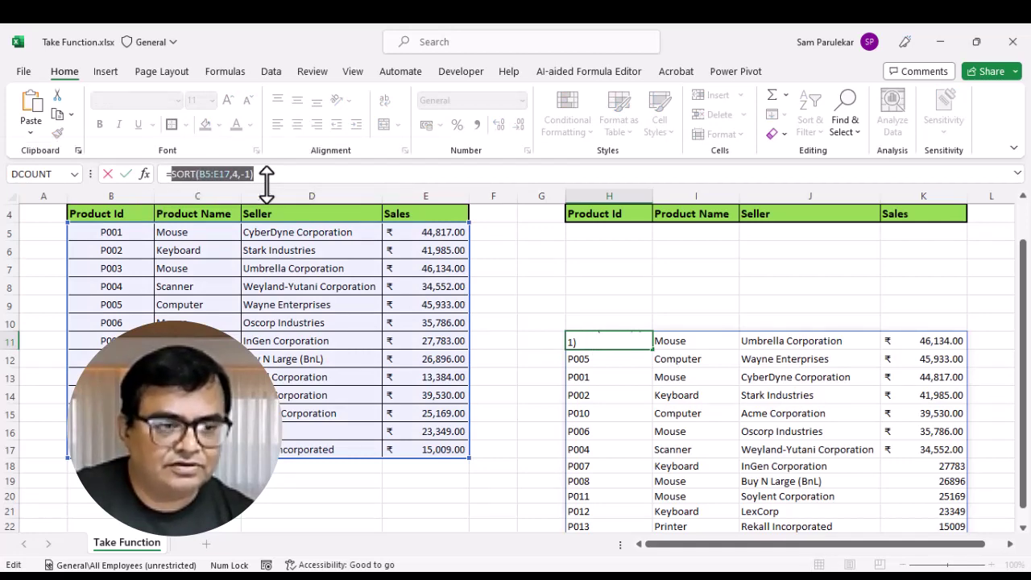
pyautogui.press('Escape')
pyautogui.click(588, 233)
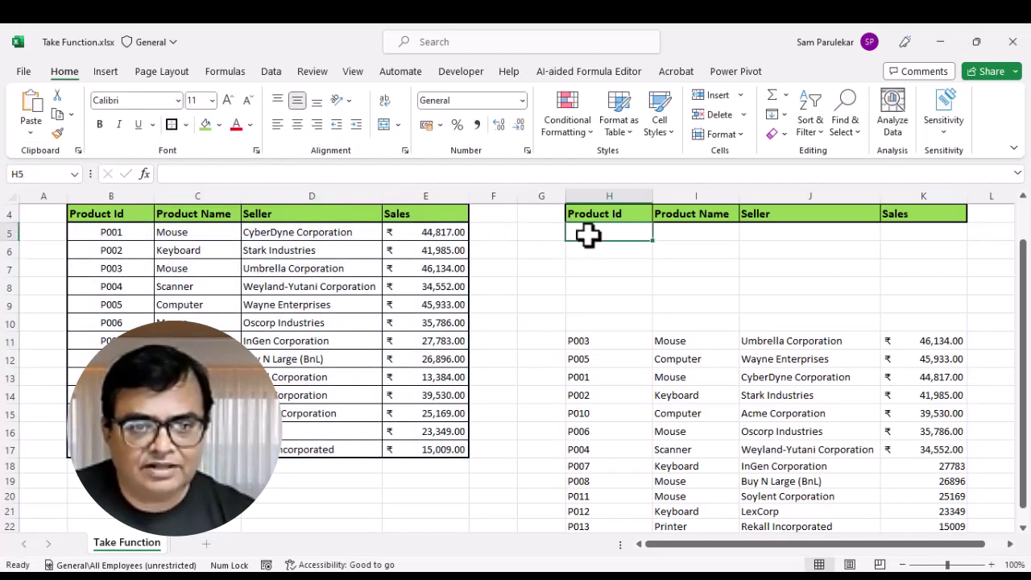
pyautogui.write('=ta')
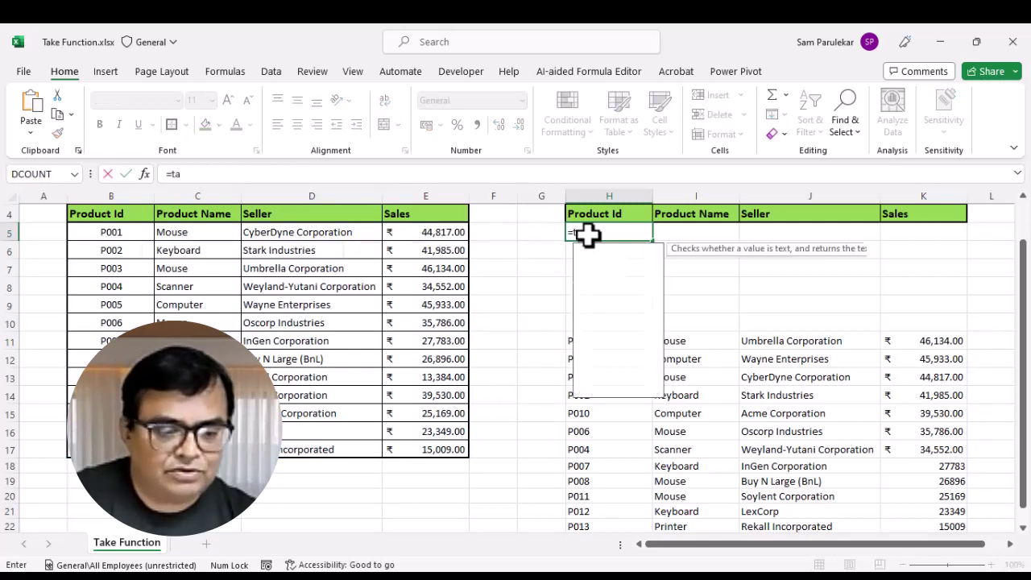
pyautogui.write('ke(')
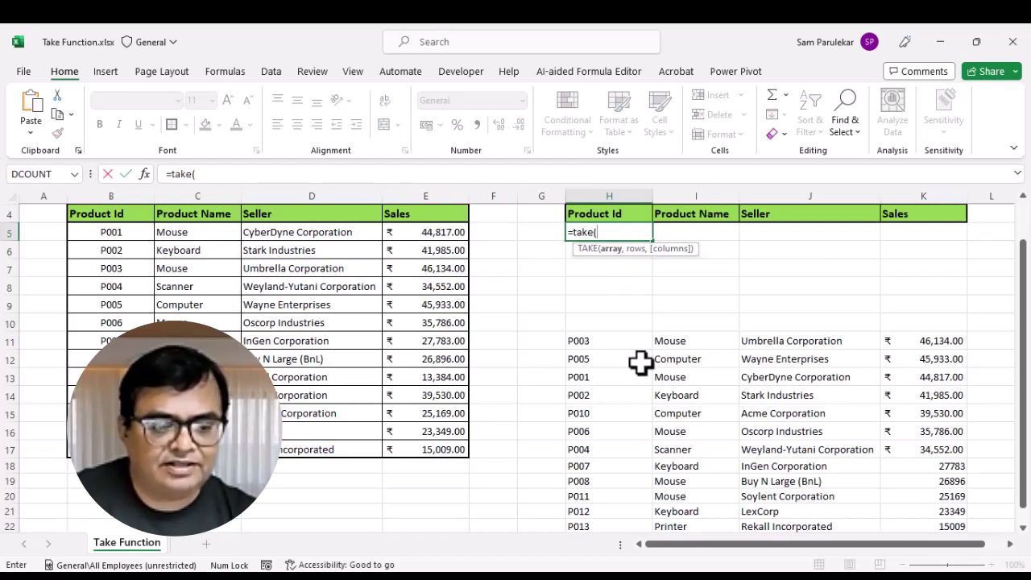
pyautogui.write('SORT(B5:E17,4,-1),')
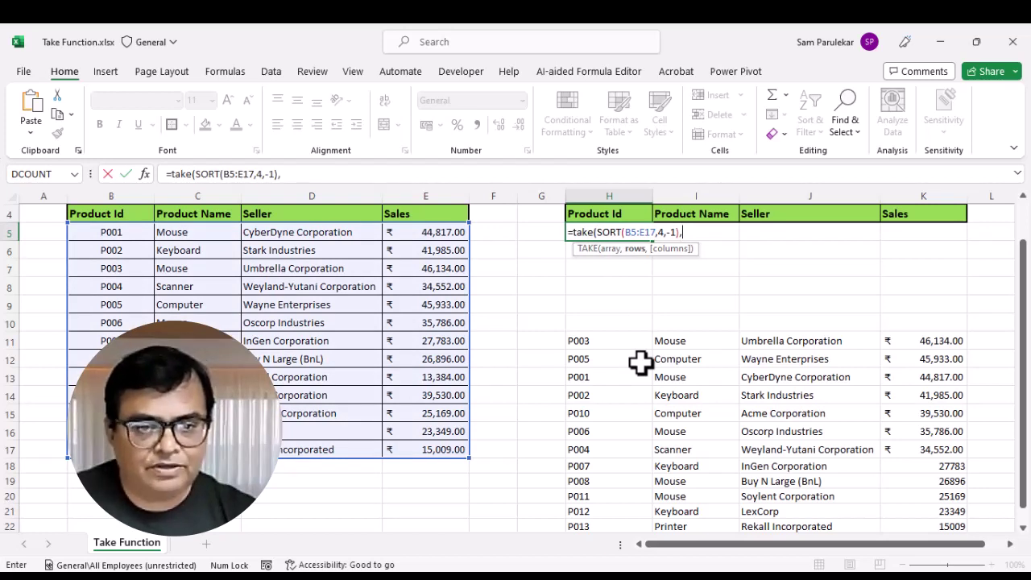
pyautogui.write('3')
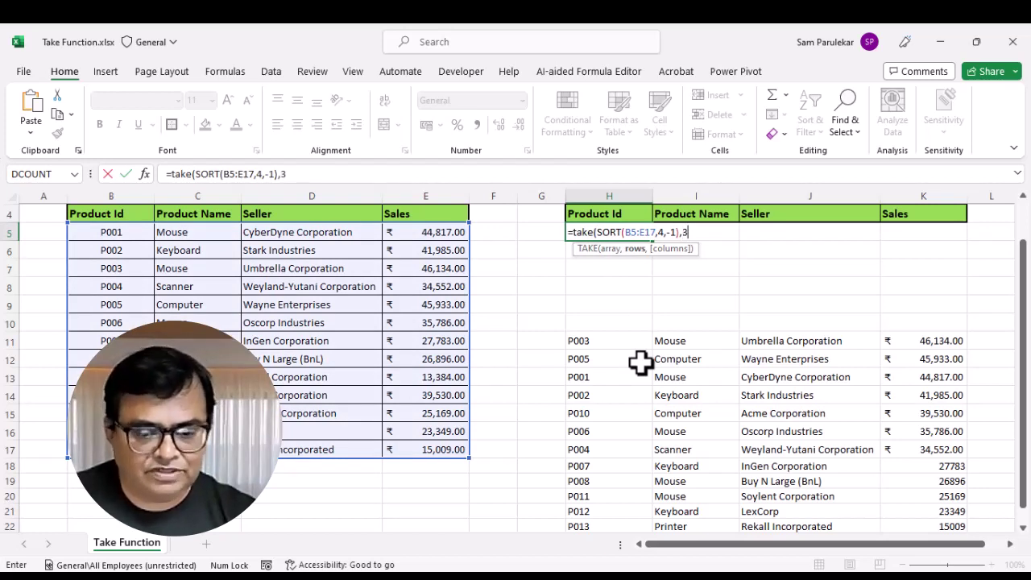
pyautogui.write(')')
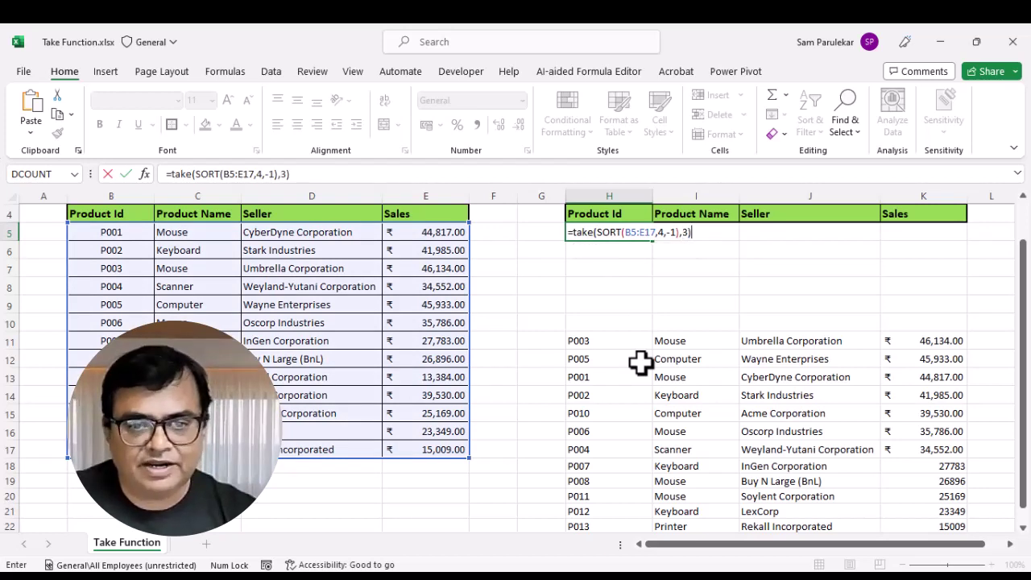
pyautogui.press('Return')
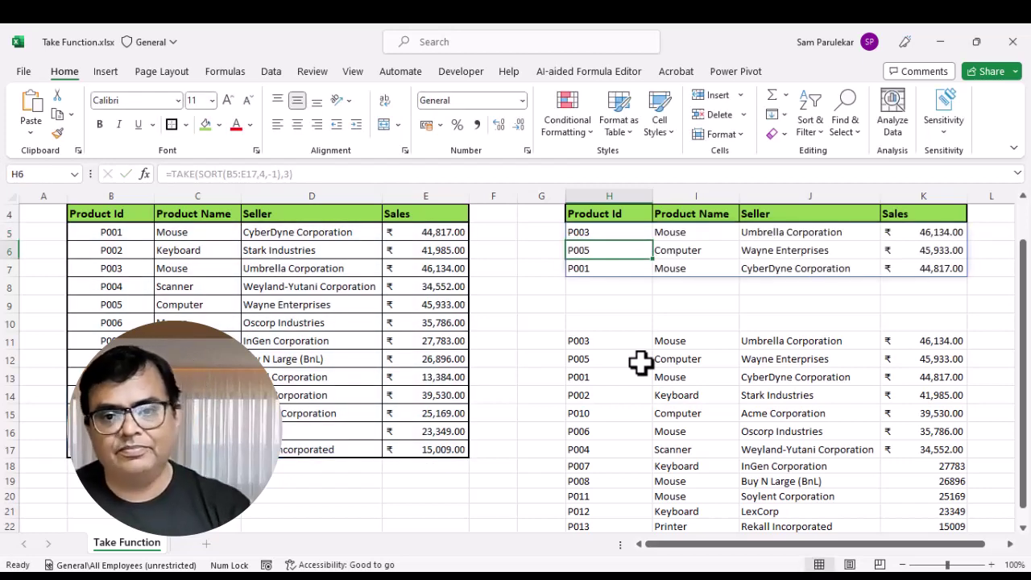